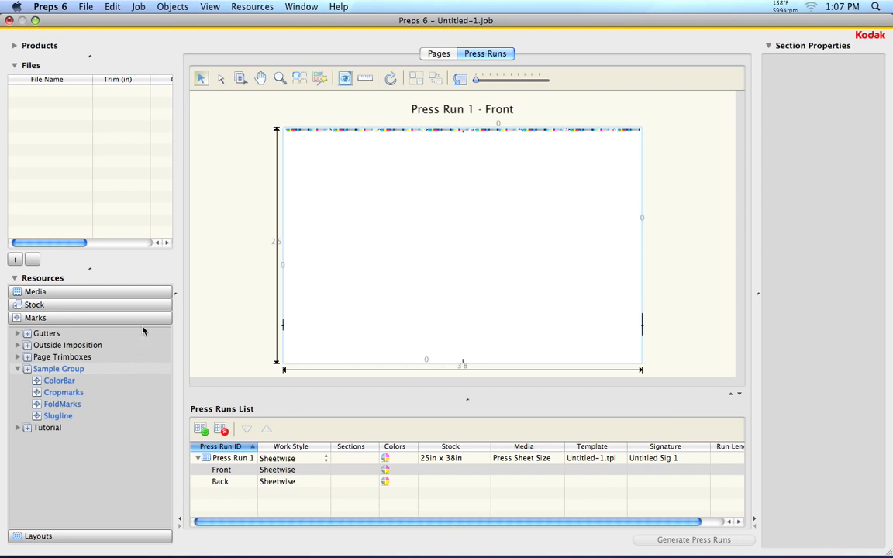
Step: Create an imposition of 8.5 x 11 in pages in a 4 by 2 grid, no fold pattern, reference page Head Up, laid out Head to Head
left_click(138, 7)
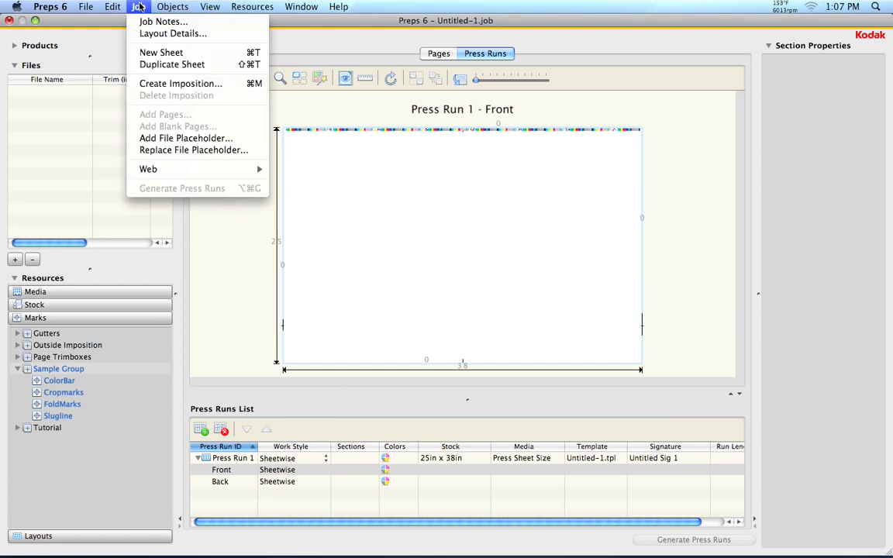
left_click(238, 85)
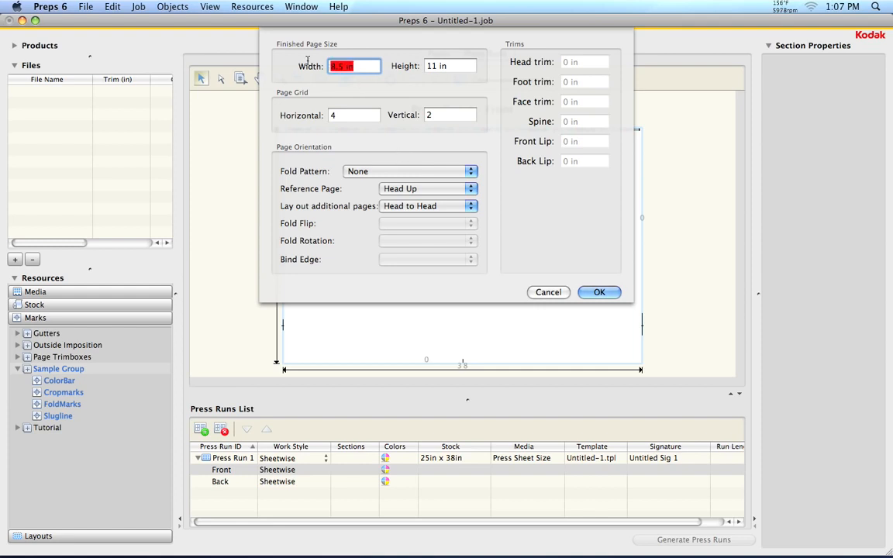
key("Tab")
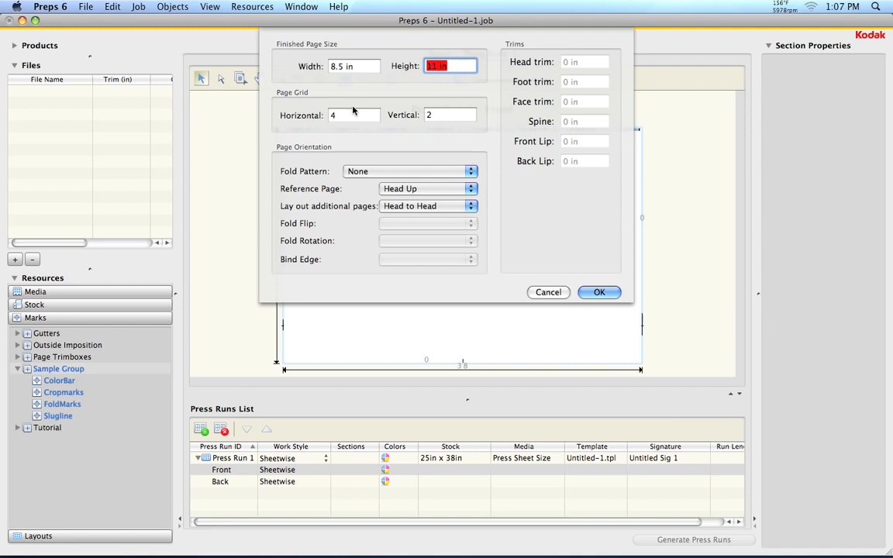
key("Tab")
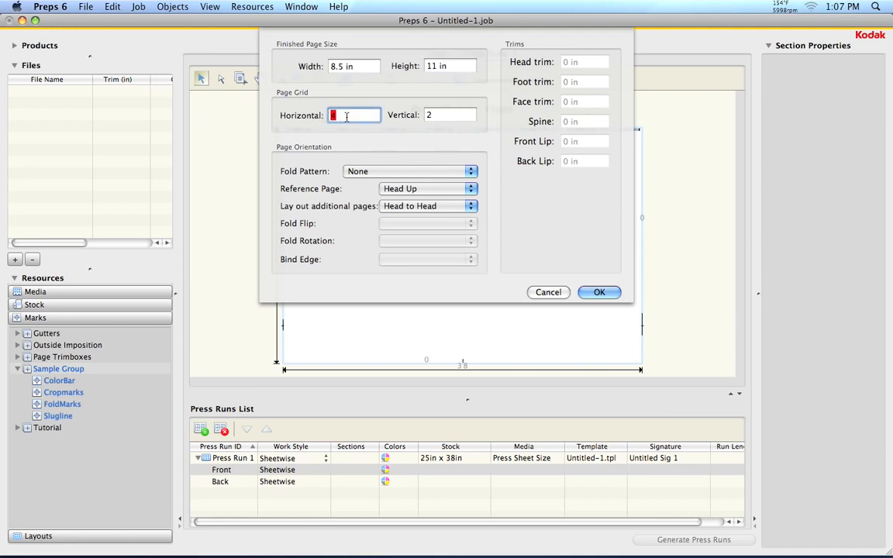
key("Tab")
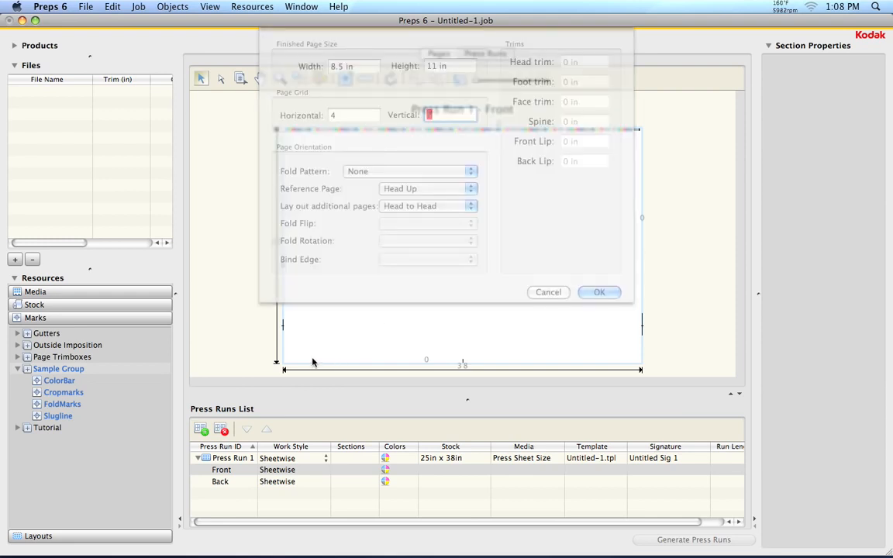
left_click(431, 191)
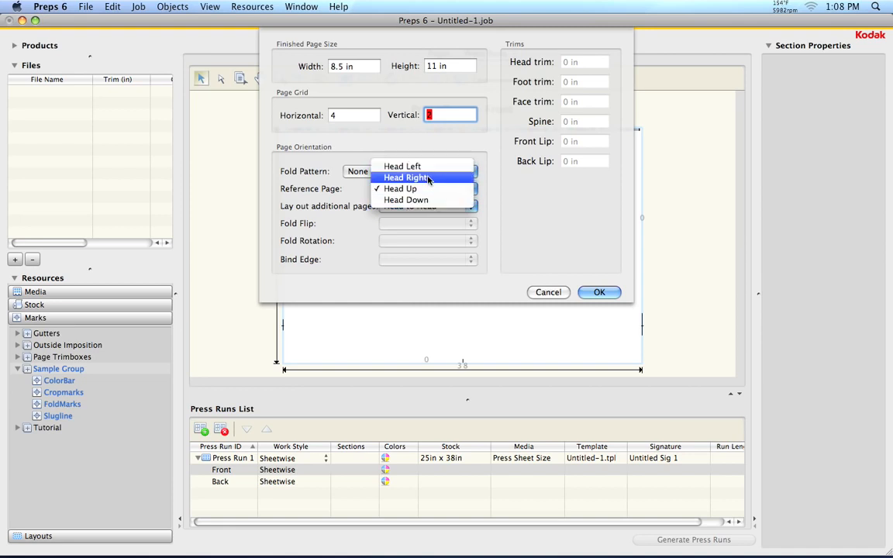
left_click(419, 189)
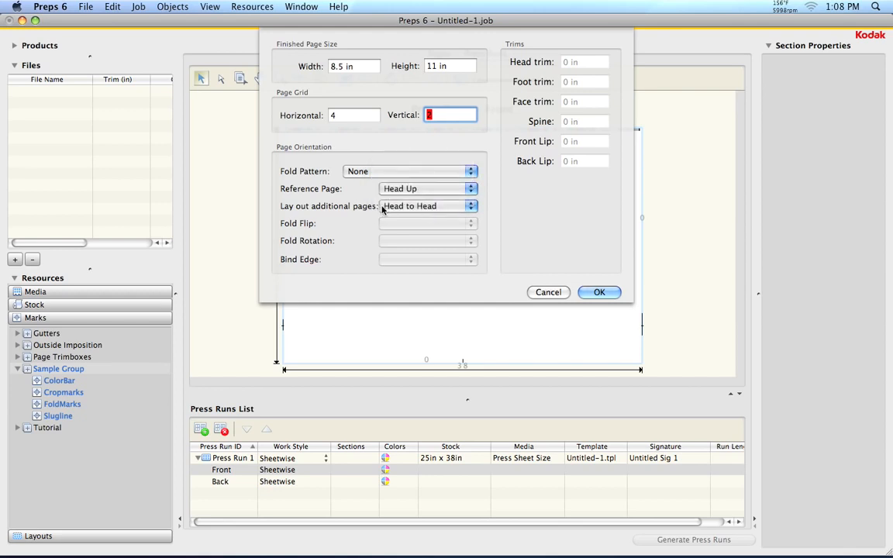
left_click(446, 206)
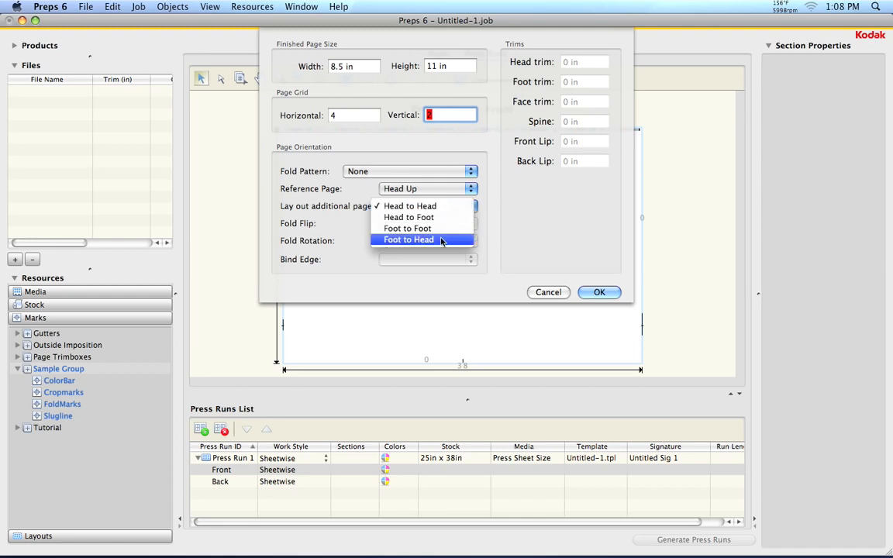
left_click(423, 206)
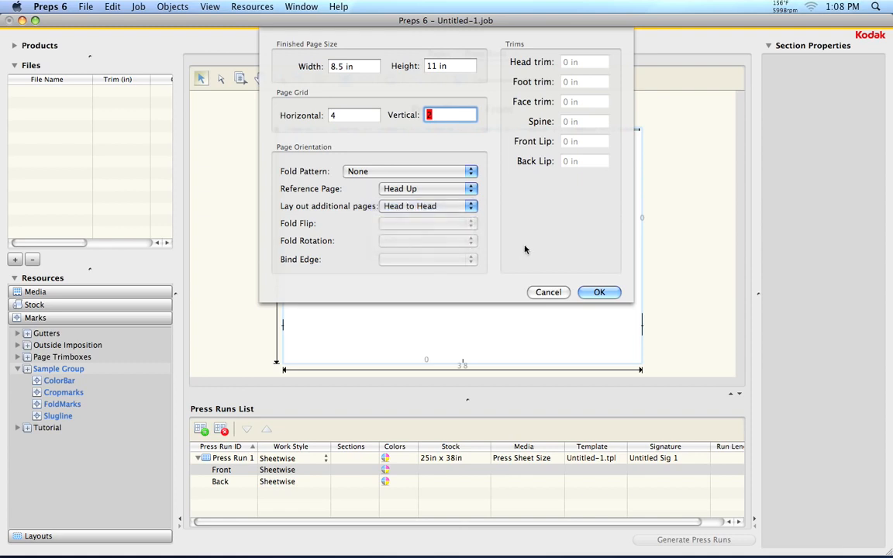
left_click(600, 293)
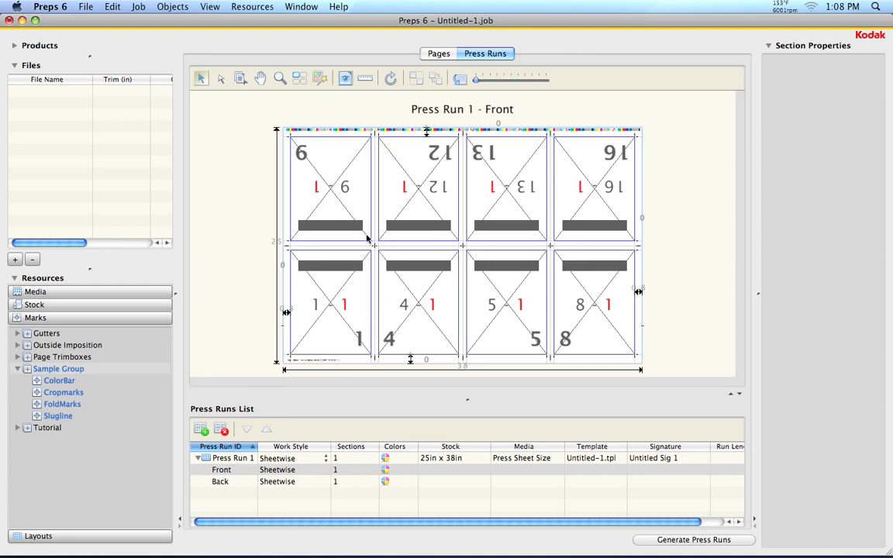
Step: Select the imposed section and set both gutter margins between the first and second page columns to 0
left_click(376, 177)
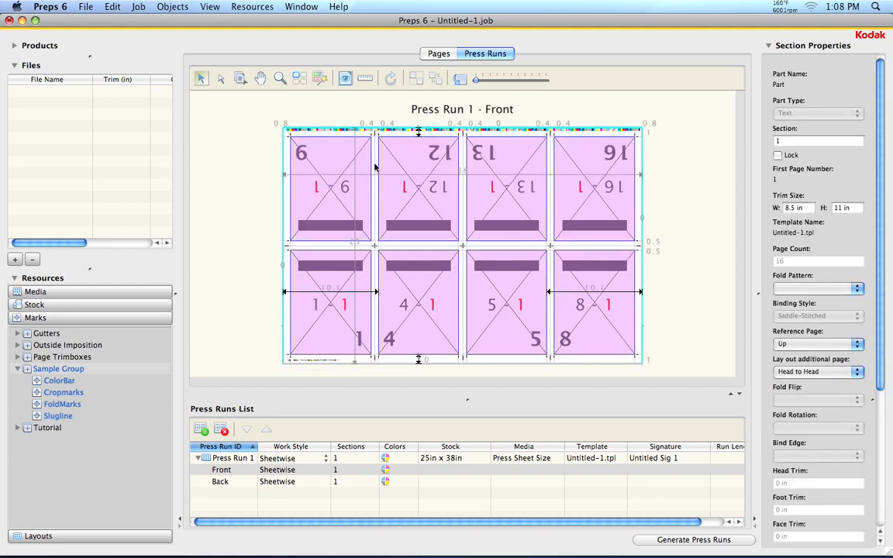
left_click(370, 124)
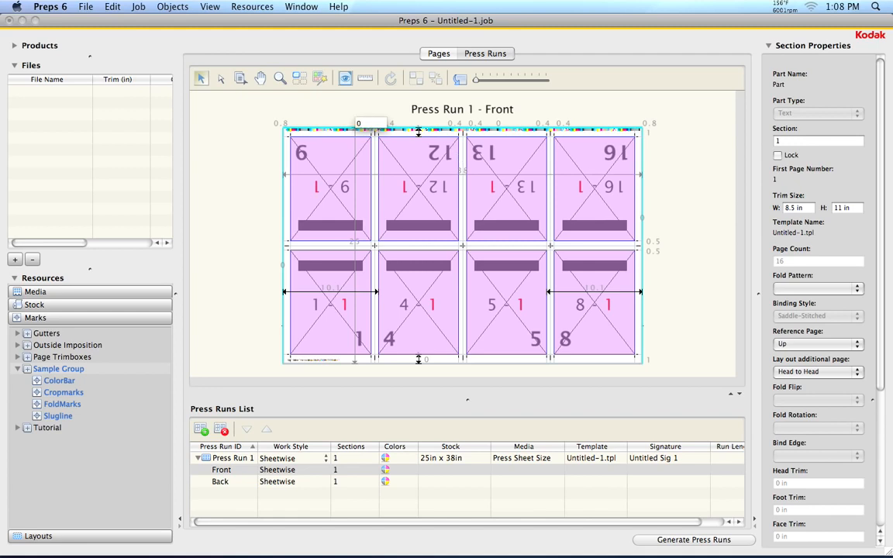
type("0")
key("Return")
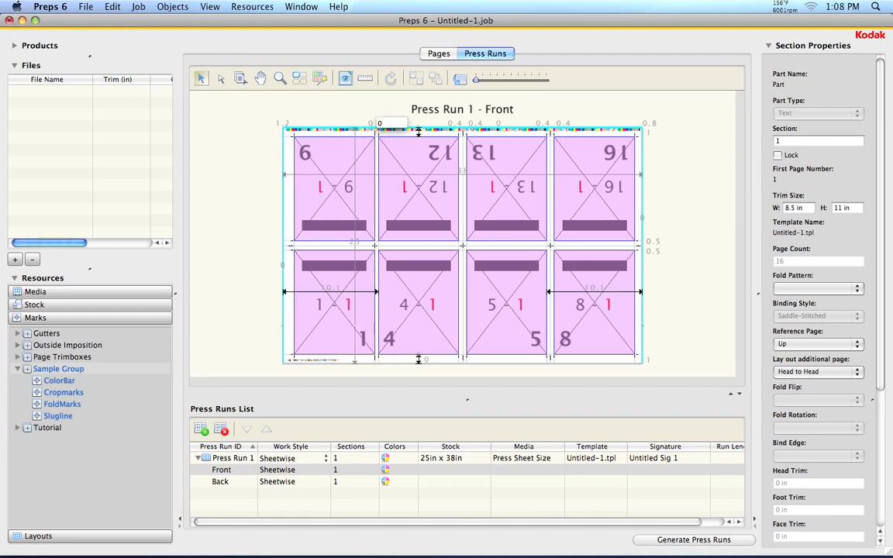
type("0")
key("Return")
Step: Set both margins of the centre vertical gutter to 0.5 in and both margins between the third and fourth page columns to 0
type("0.5")
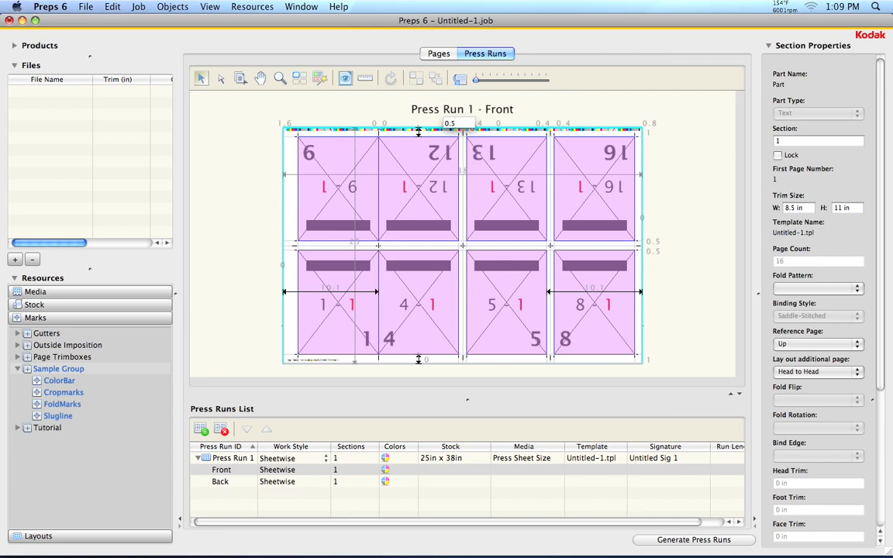
key("Return")
type("0.5")
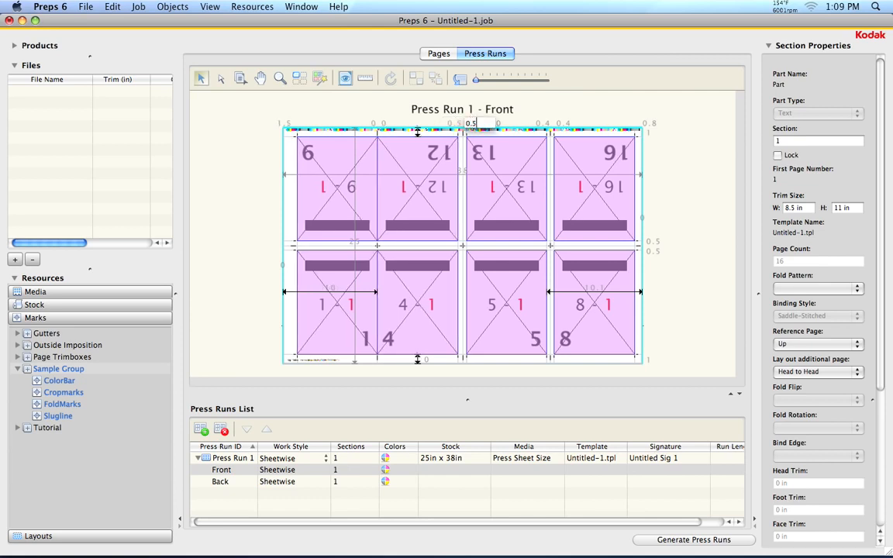
key("Return")
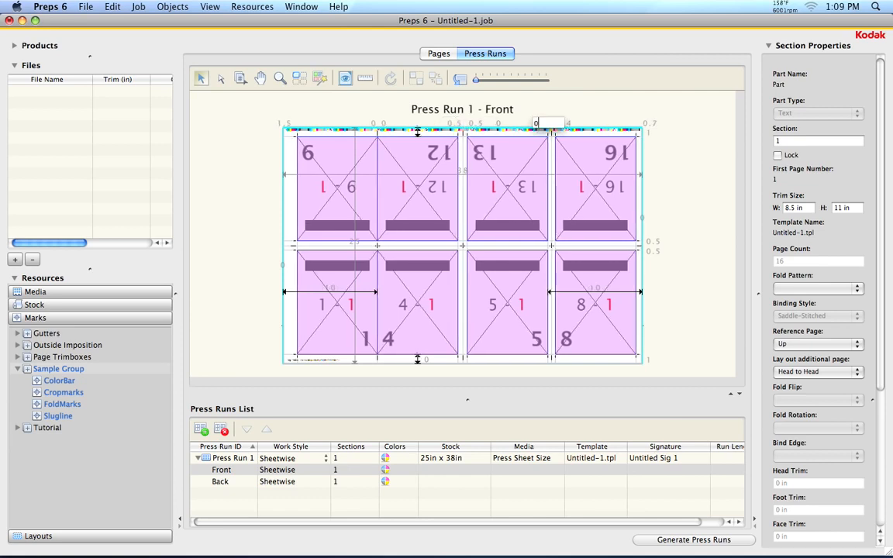
type("0")
key("Return")
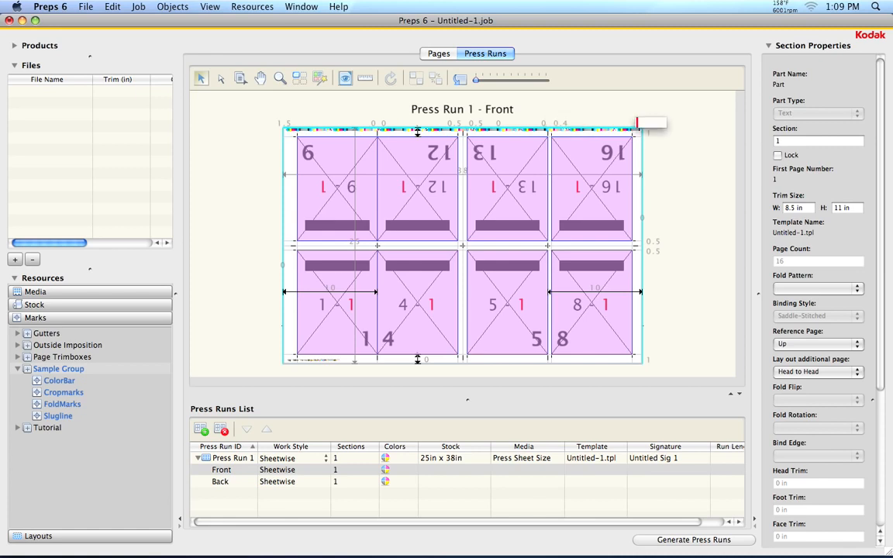
key("Return")
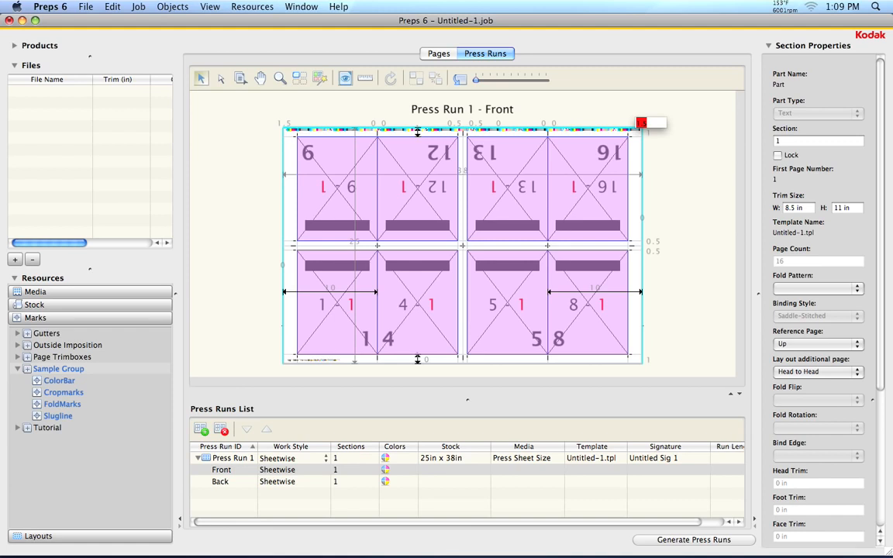
Step: Set both margins of the horizontal gutter between the two page rows to 0.25 in
left_click(648, 360)
key("Tab")
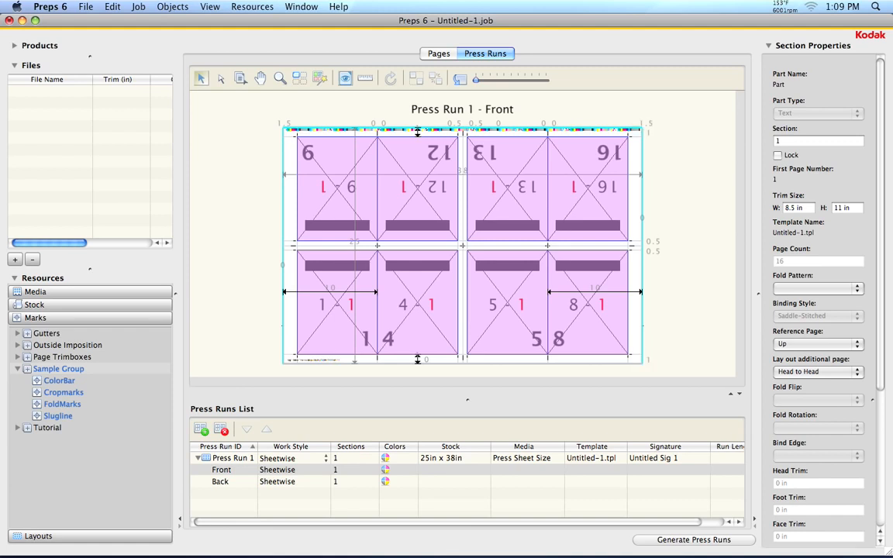
type("0.25")
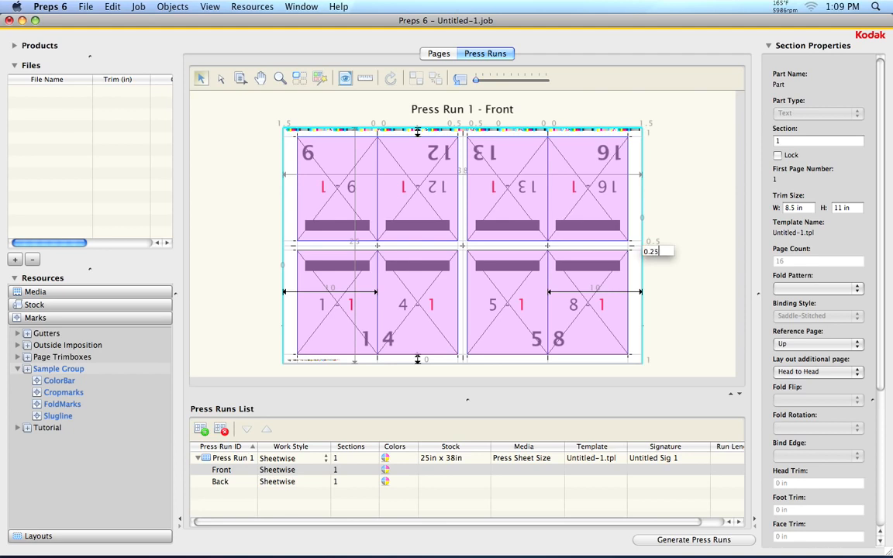
key("Tab")
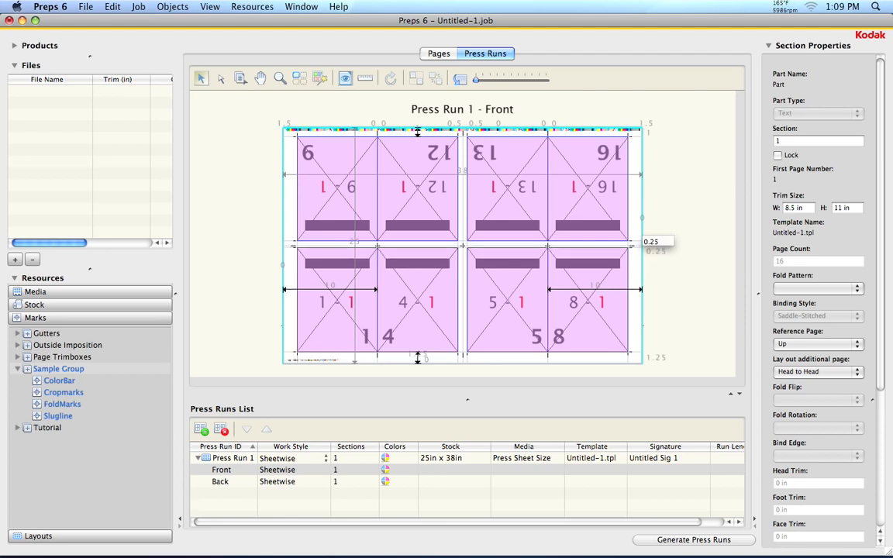
key("Tab")
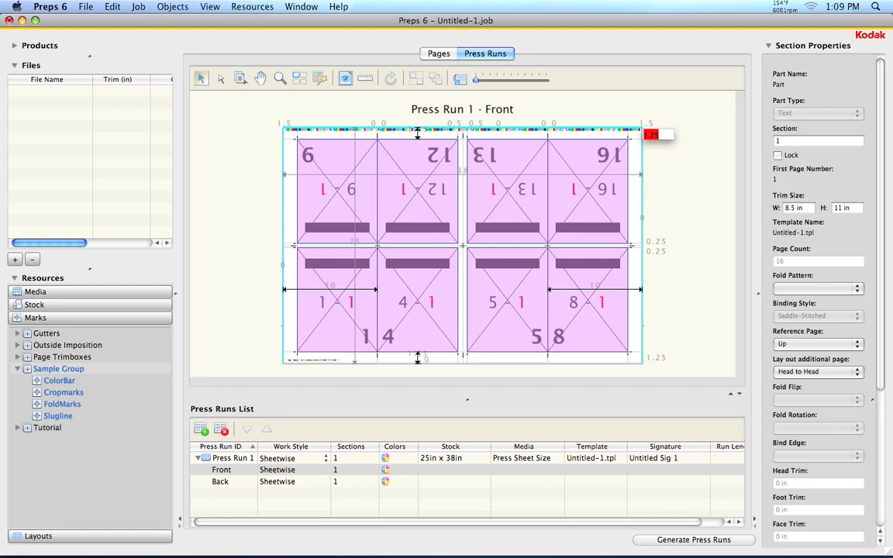
left_click(658, 363)
left_click(658, 361)
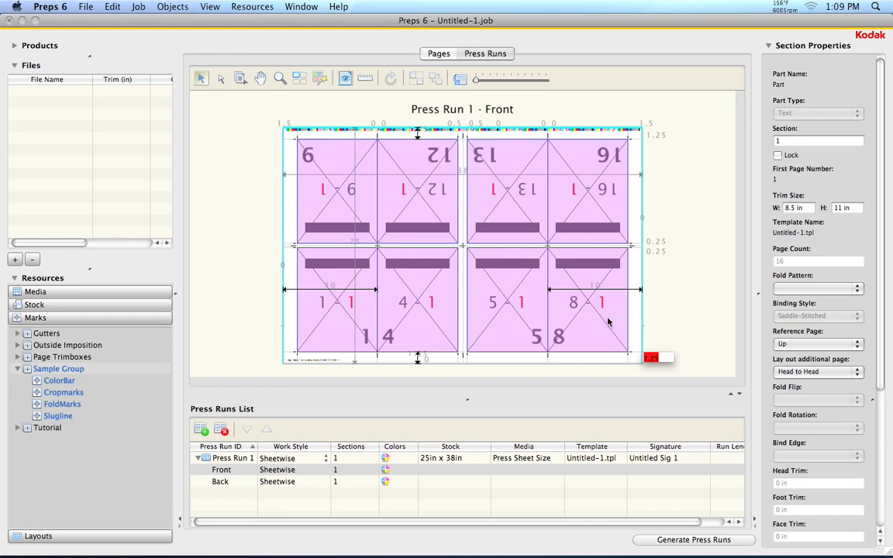
Step: Using Page Numbering, assign page 1 to the lower second column, 4 to the lower third, 5 to the upper third and 8 to the upper second
left_click(239, 80)
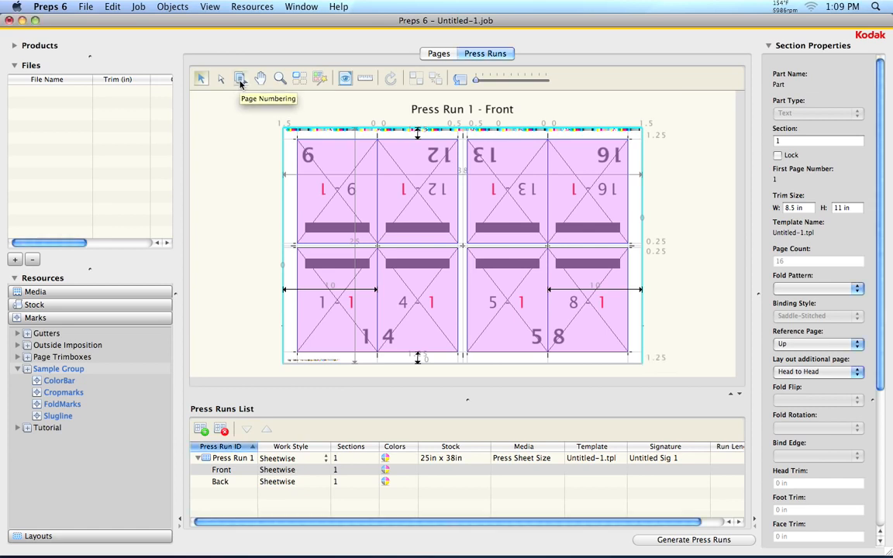
left_click(239, 81)
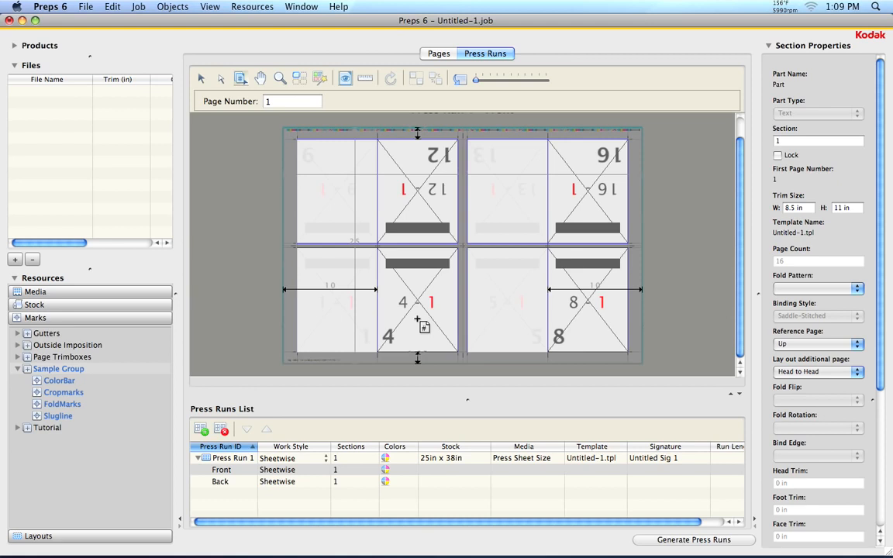
left_click(423, 325)
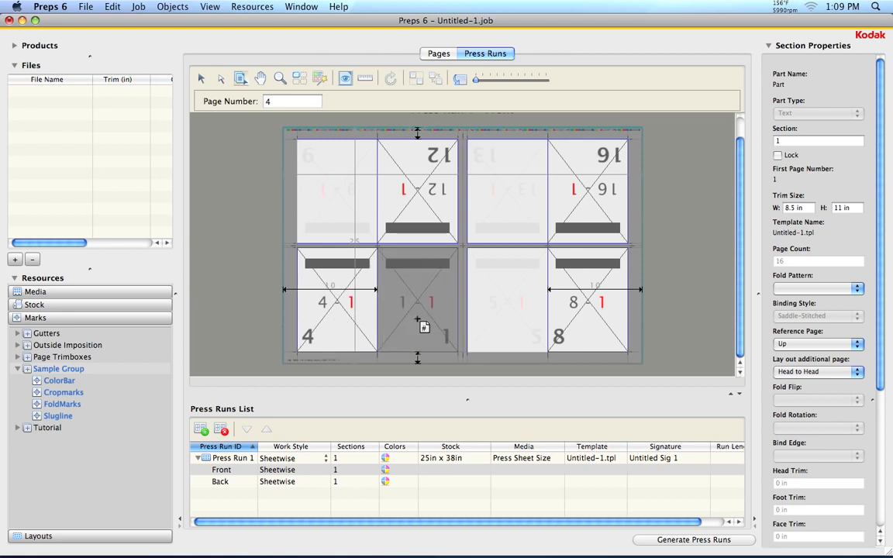
left_click(501, 336)
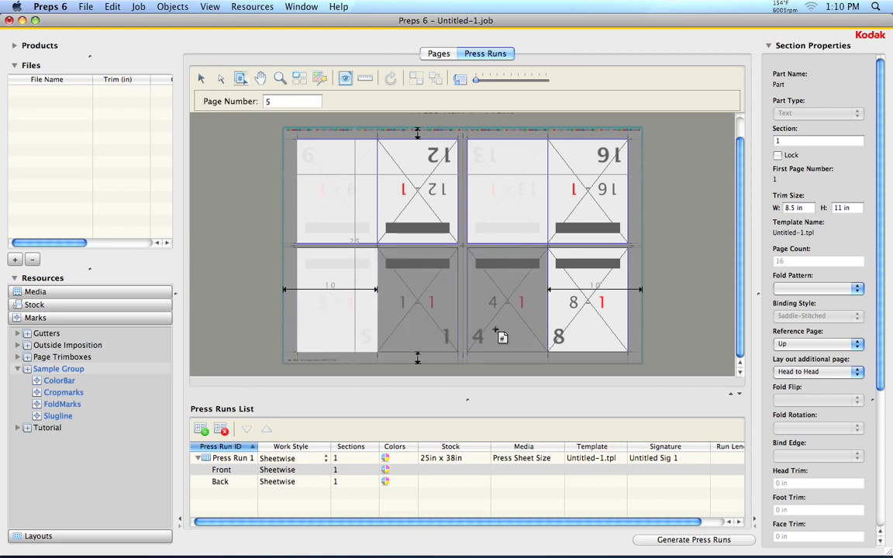
left_click(501, 230)
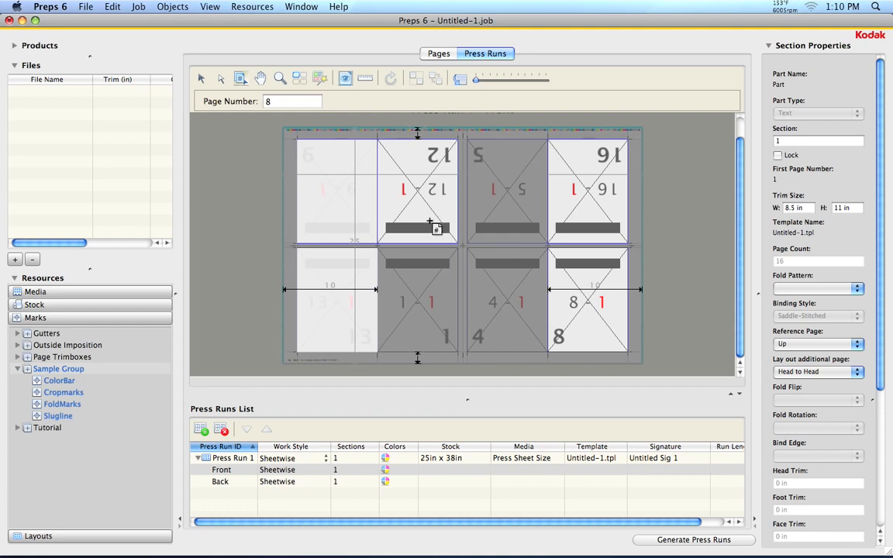
left_click(436, 228)
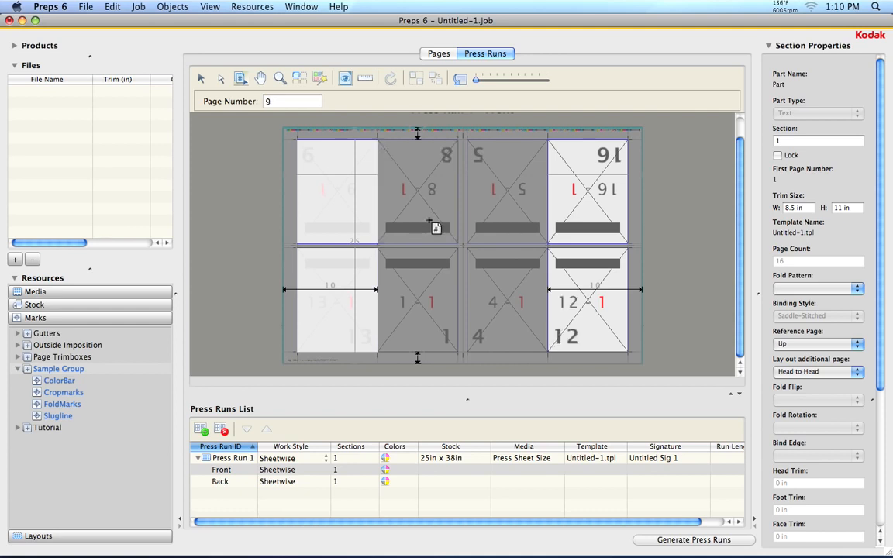
Step: Assign page 9 to the upper first column, 12 to the upper fourth, 13 to the lower fourth and 16 to the lower first, then finish numbering
left_click(346, 217)
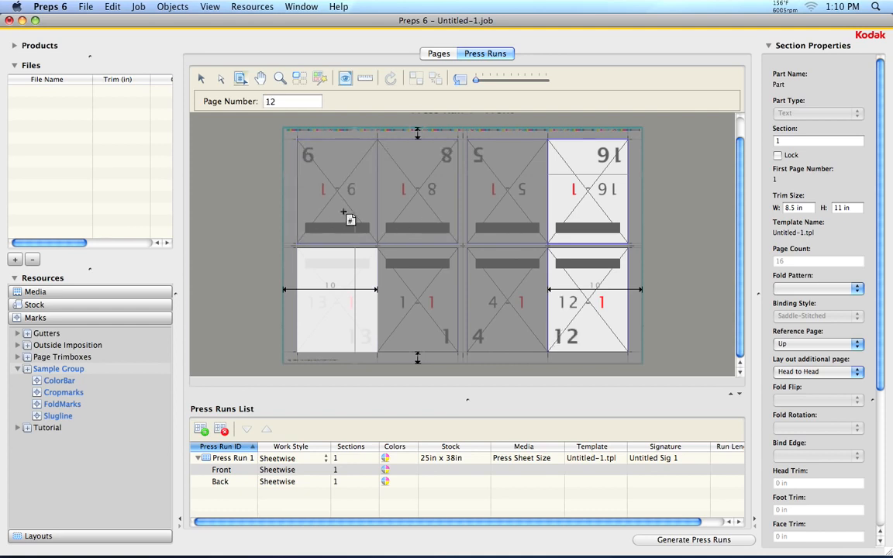
left_click(577, 200)
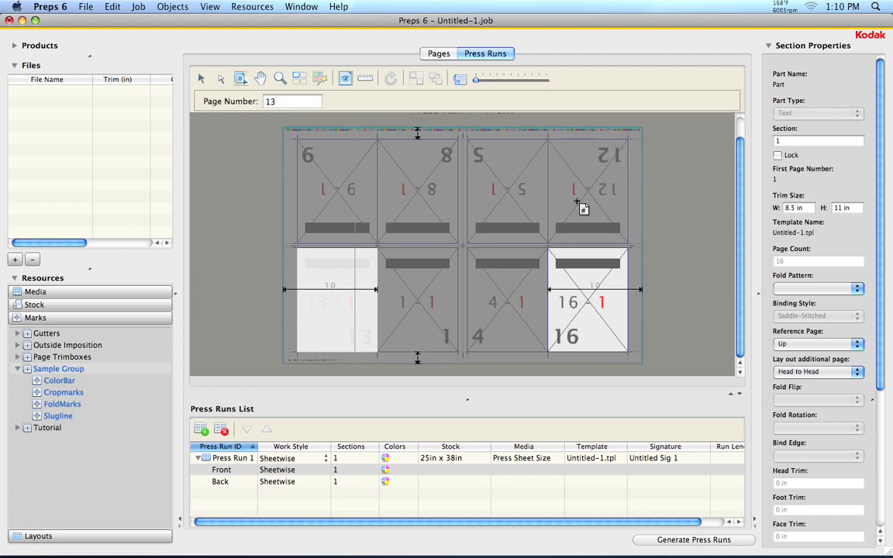
left_click(587, 317)
left_click(359, 338)
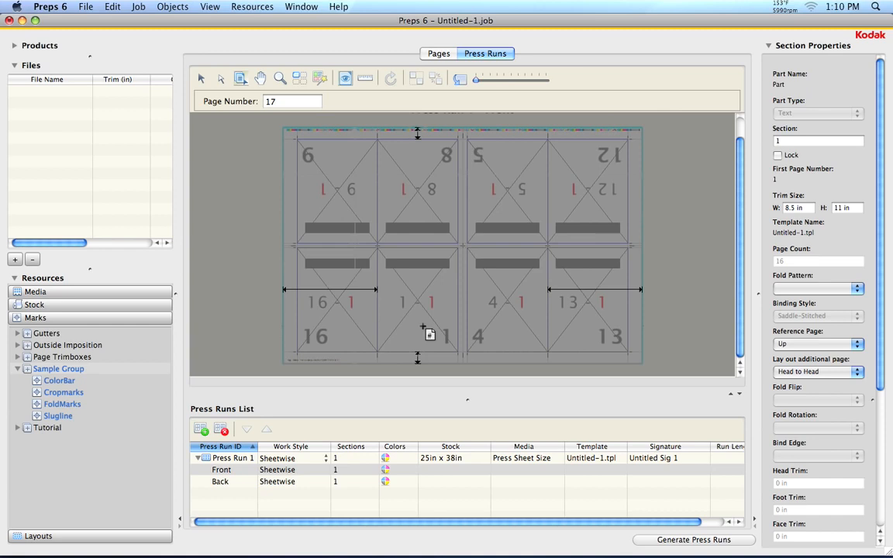
left_click(423, 327)
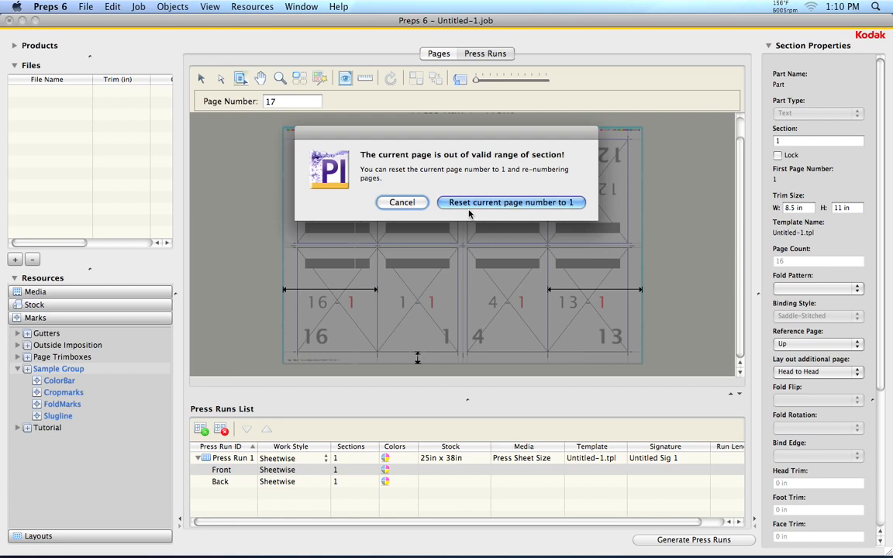
left_click(416, 206)
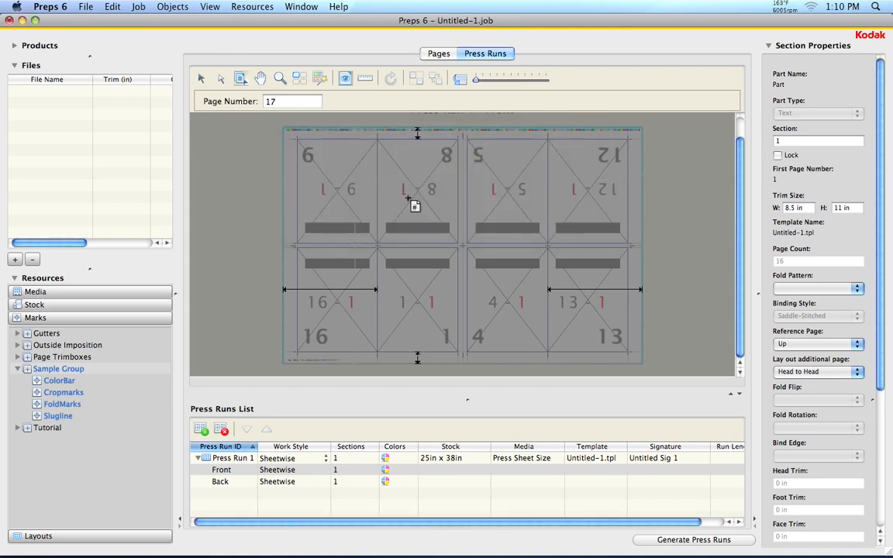
left_click(201, 80)
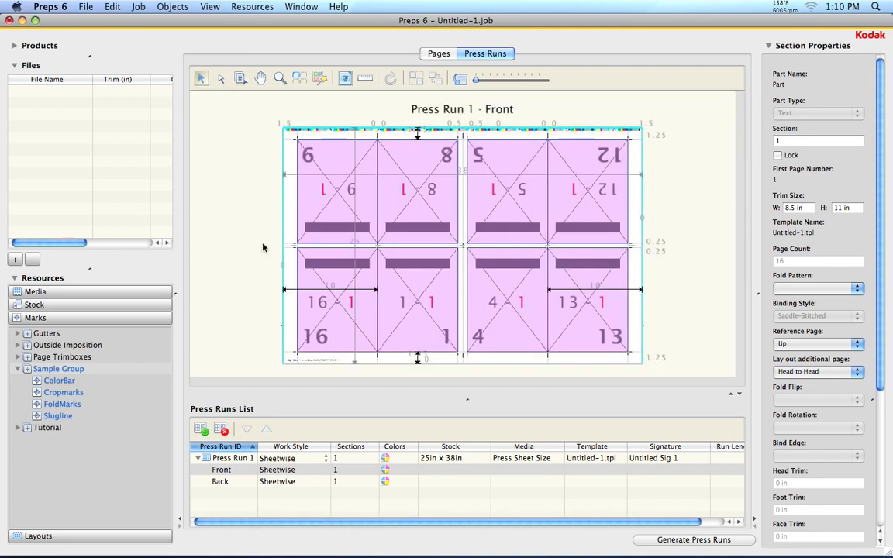
Step: Rename the signature of Press Run 1 as 16pg Sheetwise
left_click(234, 216)
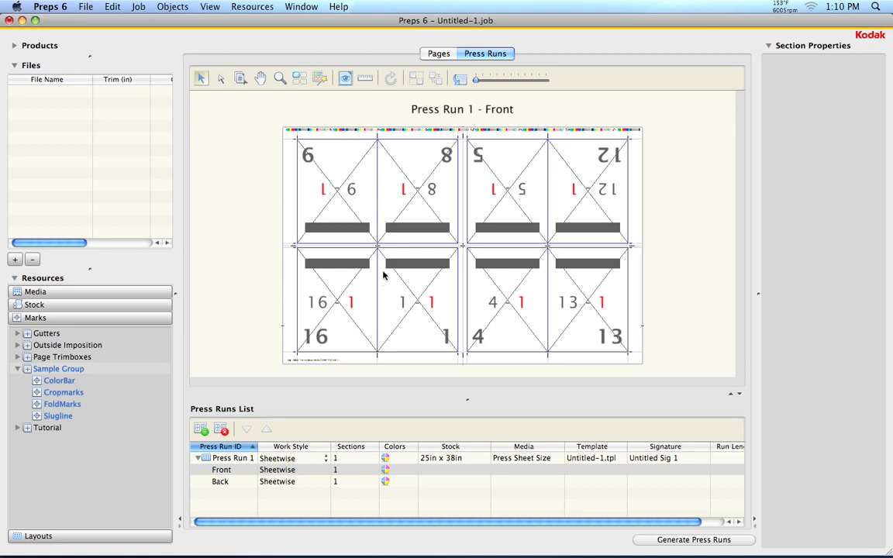
left_click(657, 461)
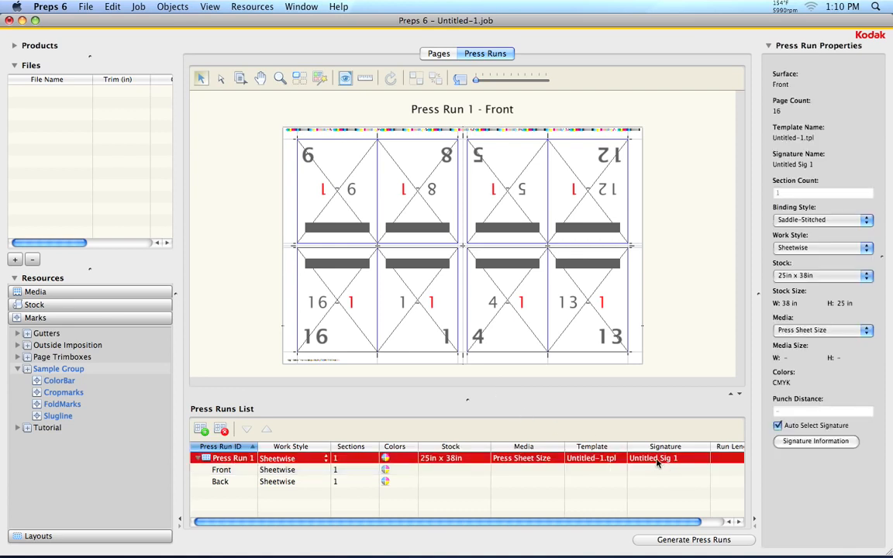
left_click(657, 460)
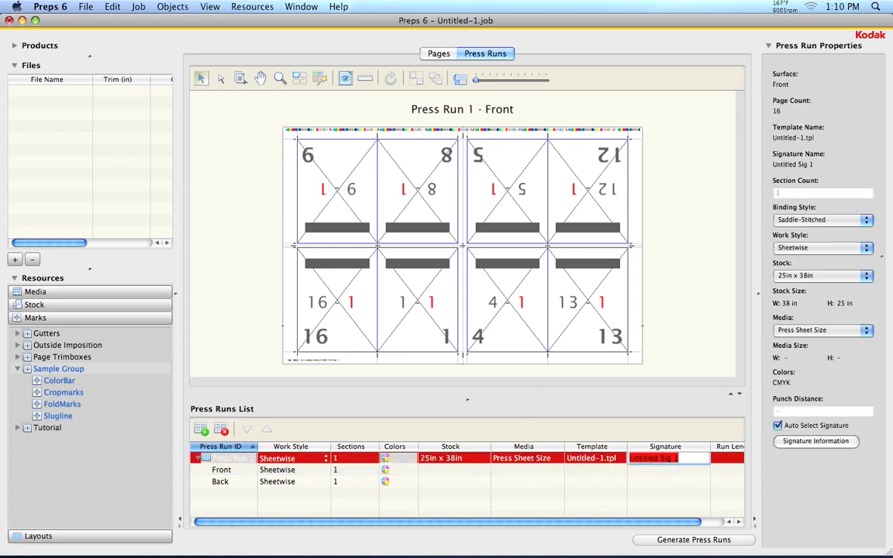
type("16pg Sheetwise")
key("Return")
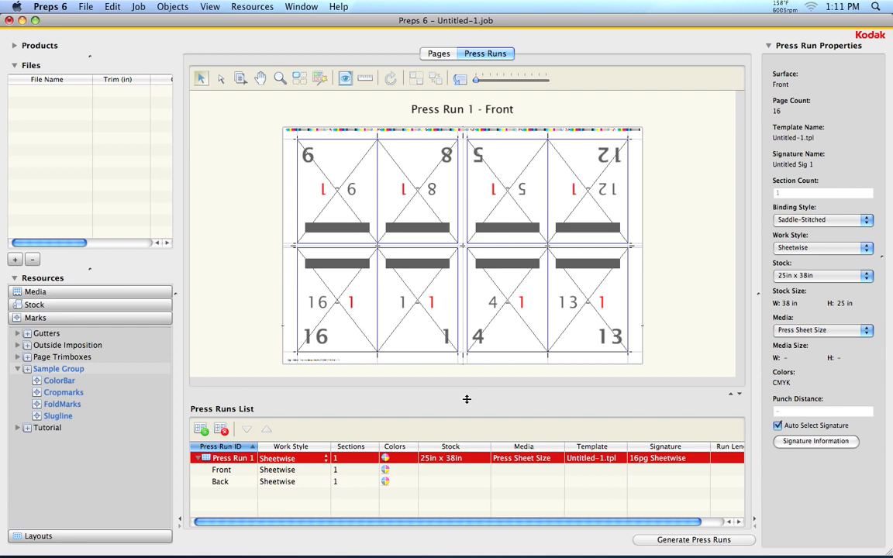
Step: Make the press runs list taller and add a new sheet to the job
left_click_drag(467, 399, 466, 382)
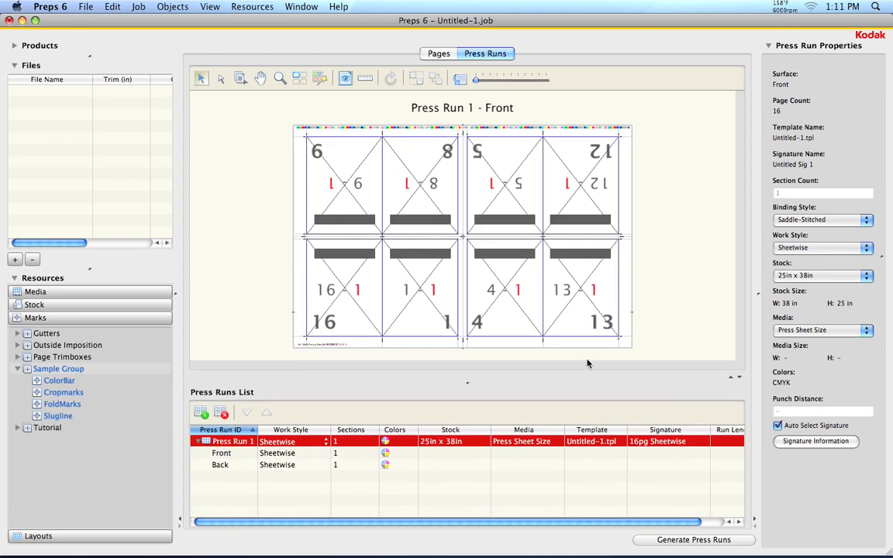
left_click(136, 6)
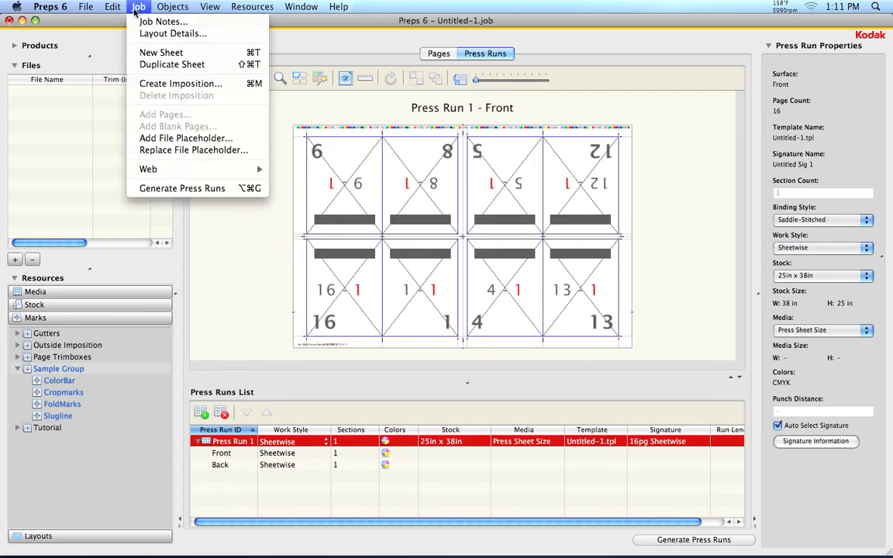
left_click(199, 60)
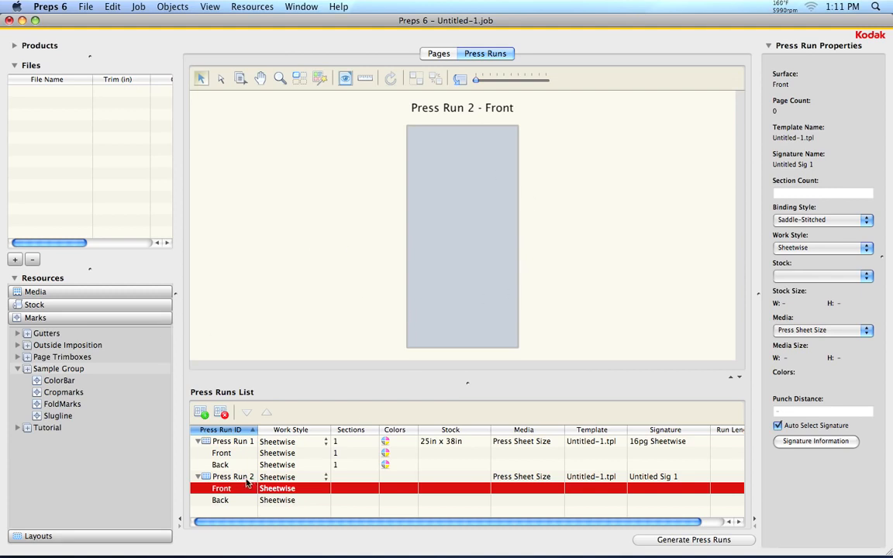
Step: Assign the Press Sheet Size media and the 25in x 38in stock to Press Run 2
left_click(74, 294)
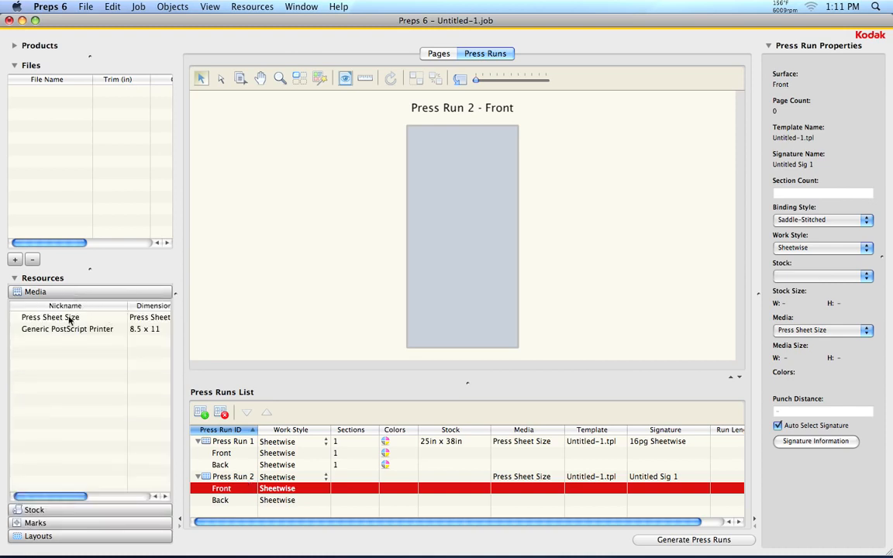
left_click(70, 318)
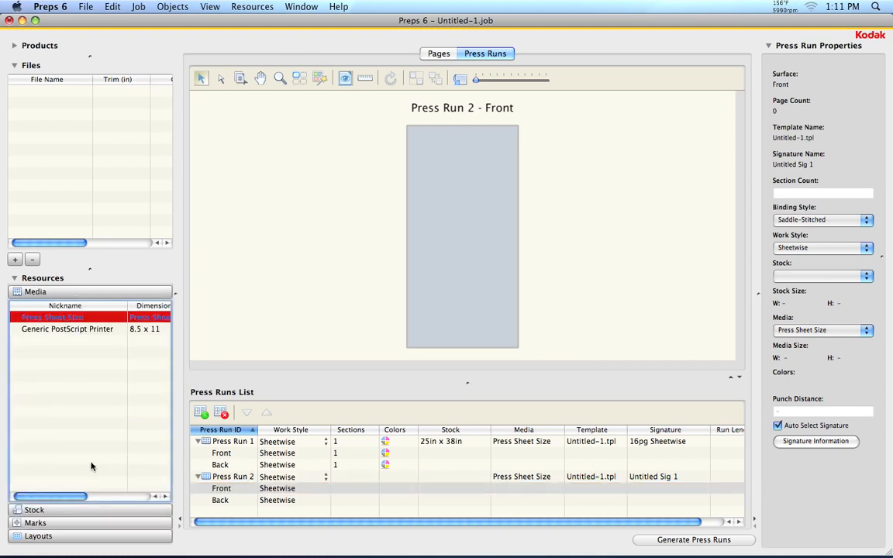
left_click(70, 510)
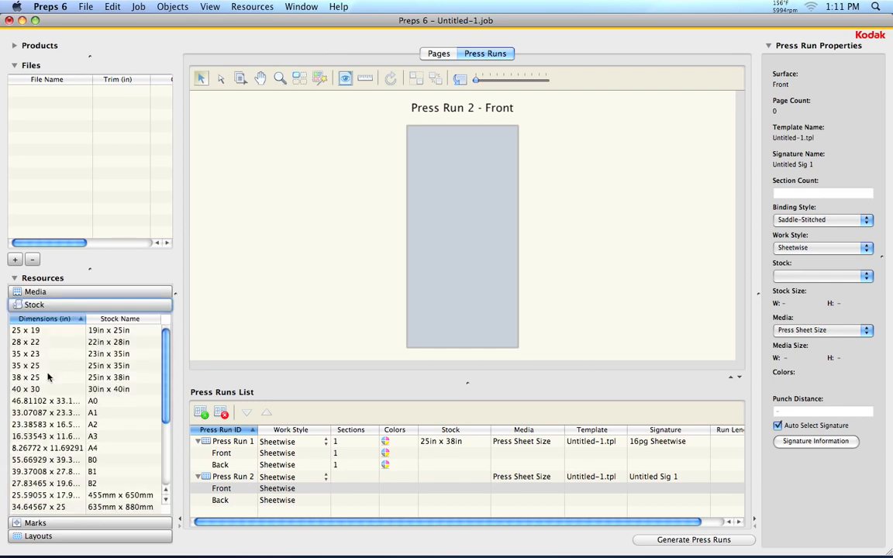
left_click(39, 377)
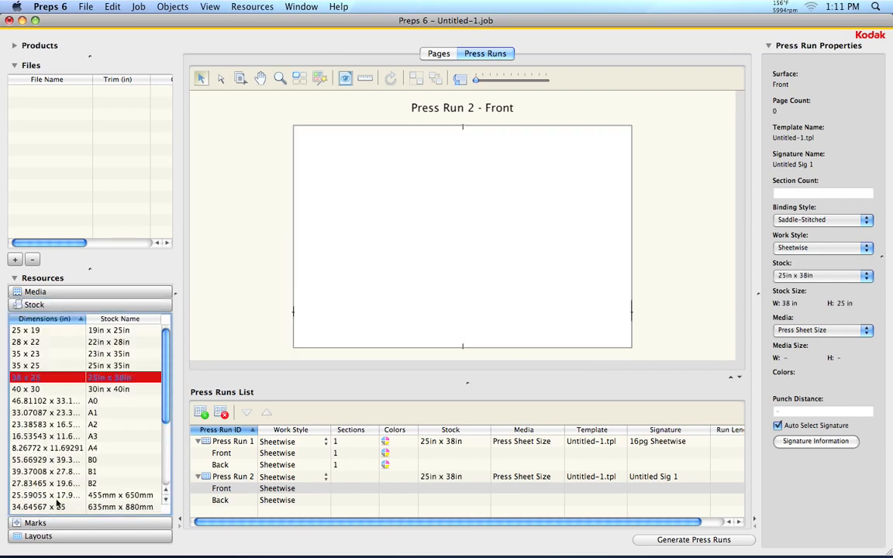
Step: Apply the Sample Group marks to Press Run 2 and keep its work style as Sheetwise
left_click(66, 523)
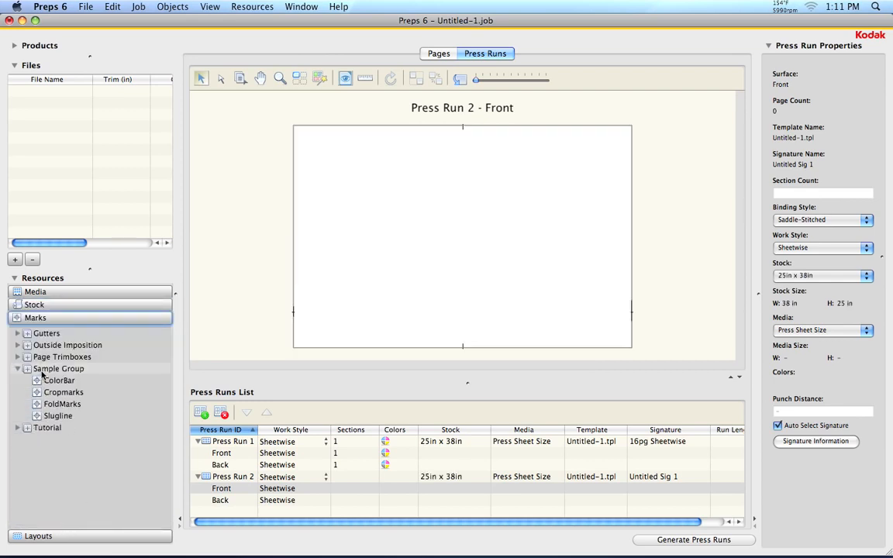
left_click(42, 371)
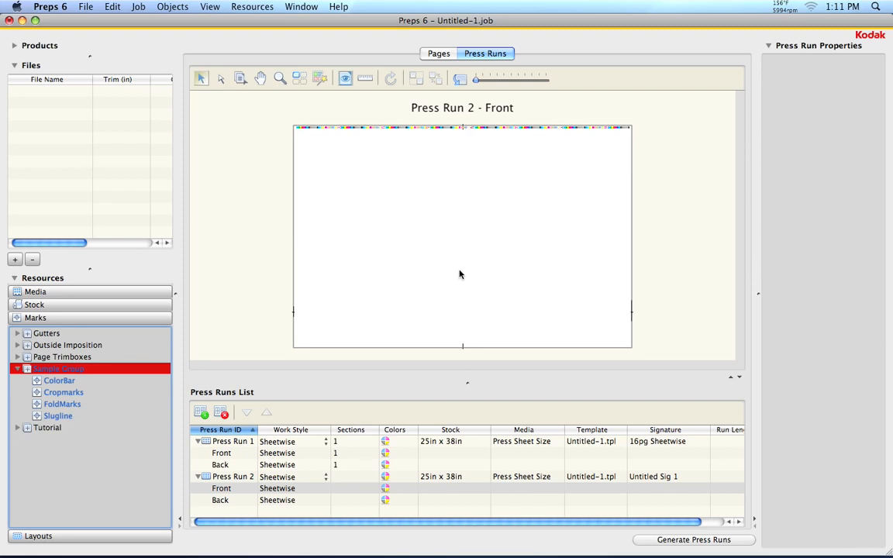
left_click(302, 476)
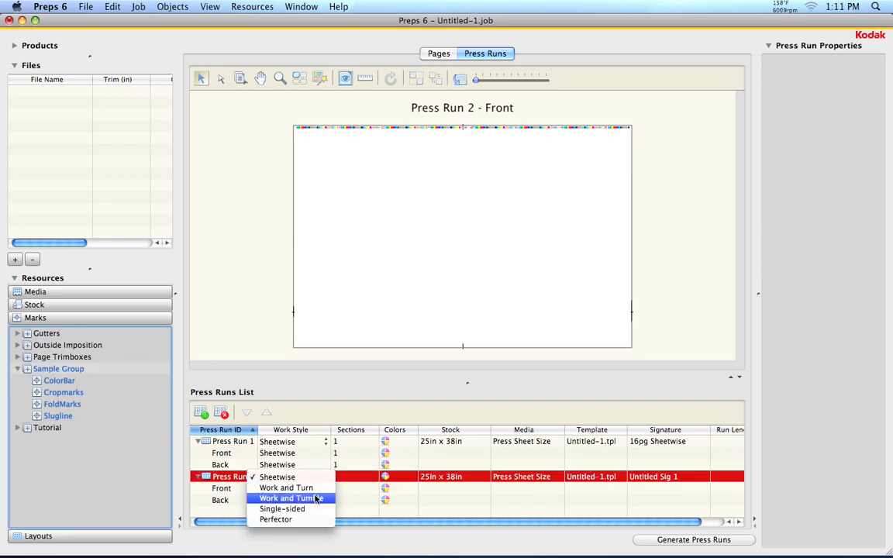
left_click(314, 477)
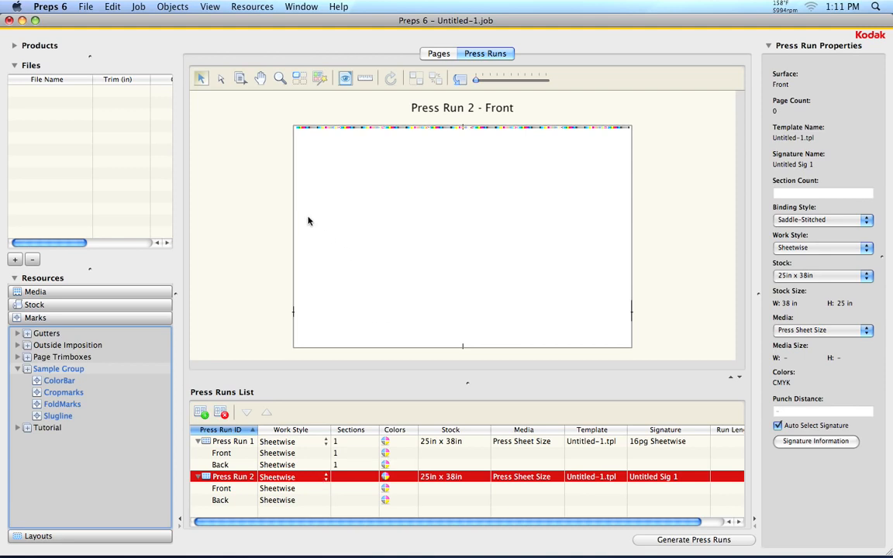
Step: Start an imposition for Press Run 2 with 8.5 x 11 in pages in a grid of 2 horizontal by 2 vertical
left_click(139, 7)
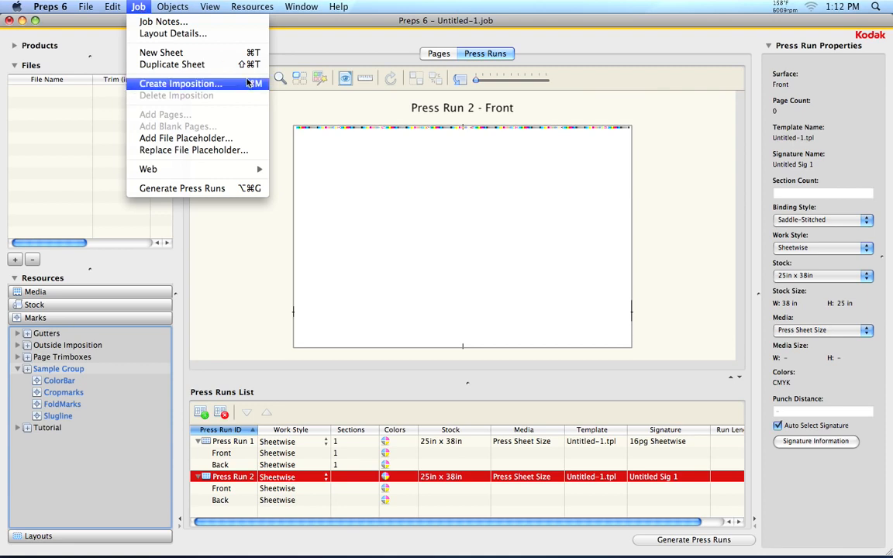
left_click(223, 82)
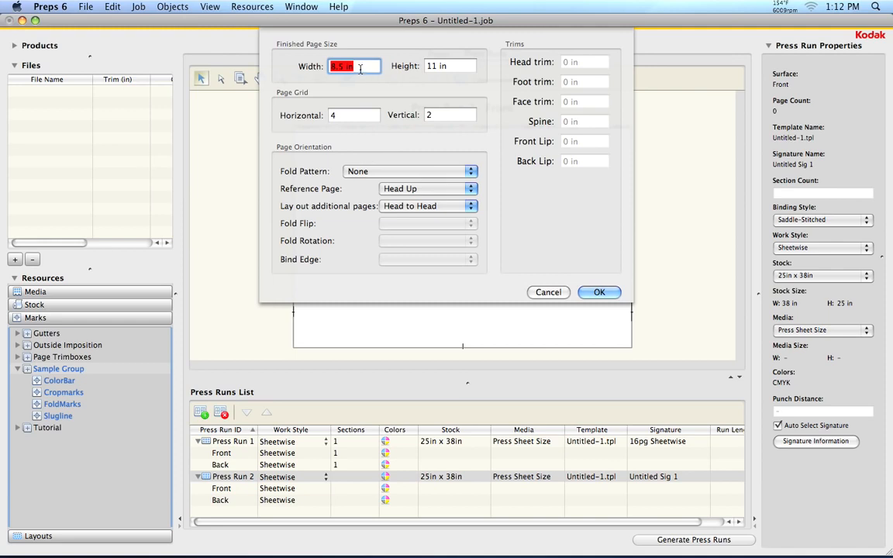
key("Tab")
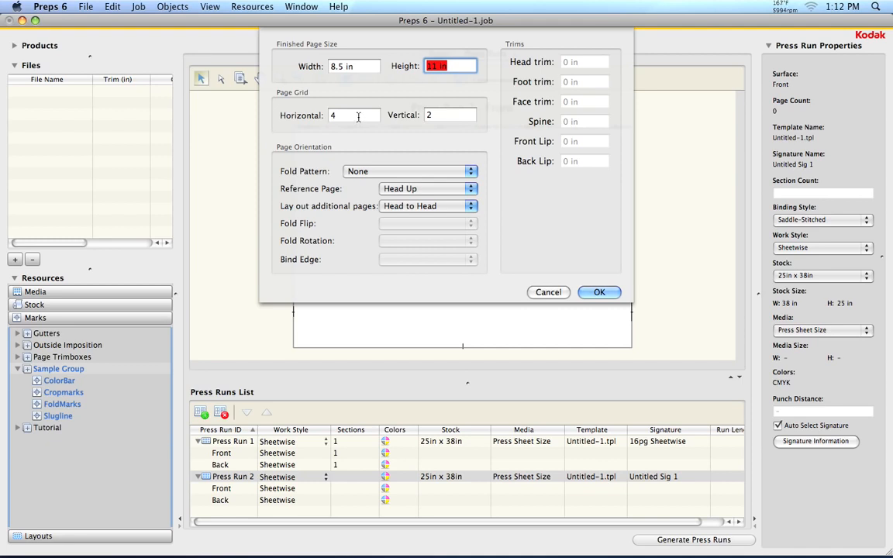
left_click_drag(361, 116, 312, 115)
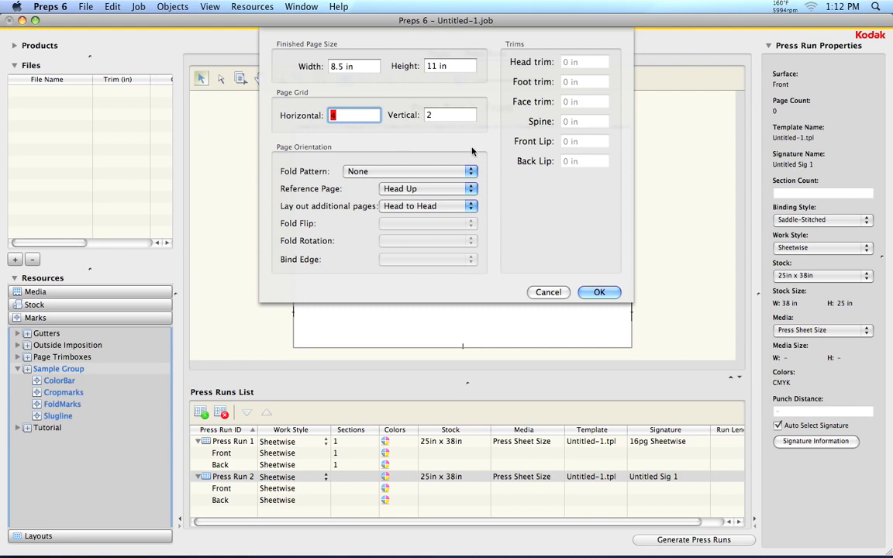
type("2")
double_click(423, 115)
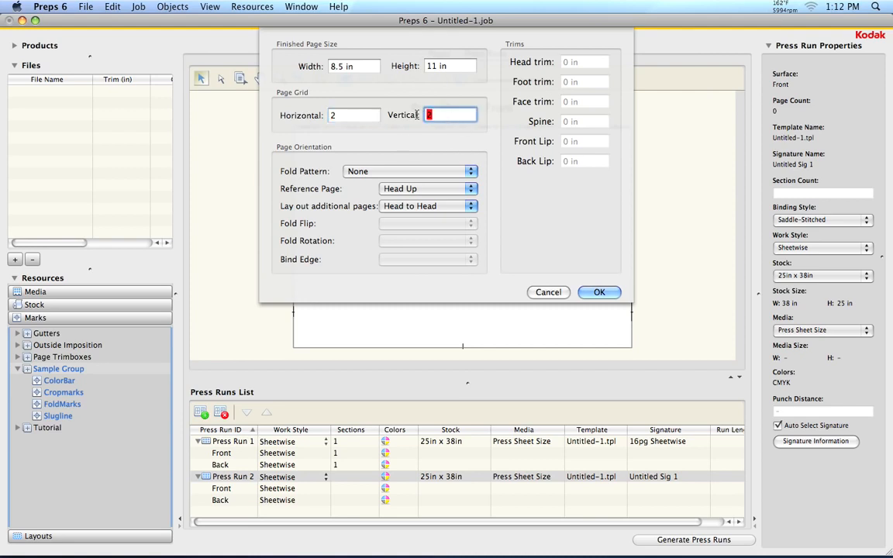
Step: Browse the fold patterns, preview JDF-F8-7 flipped and rotated 90°, and select it for the imposition
left_click(436, 171)
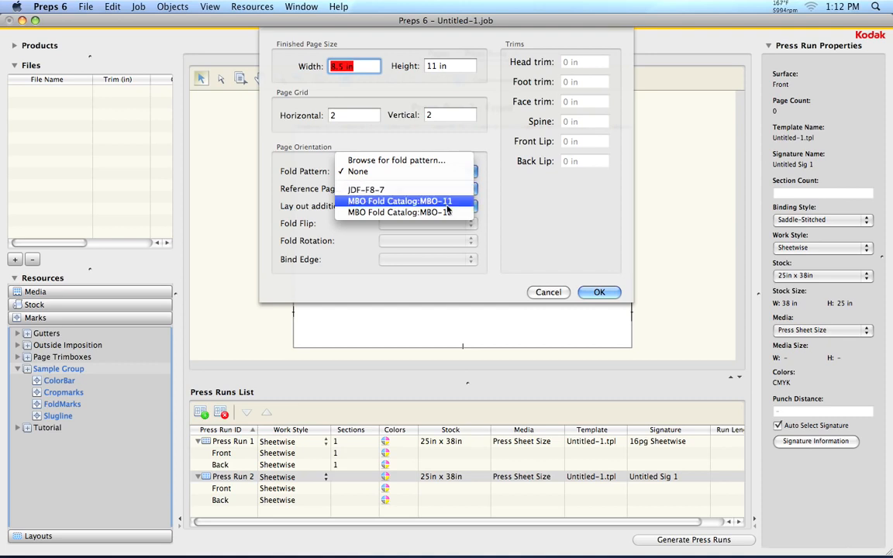
left_click(440, 162)
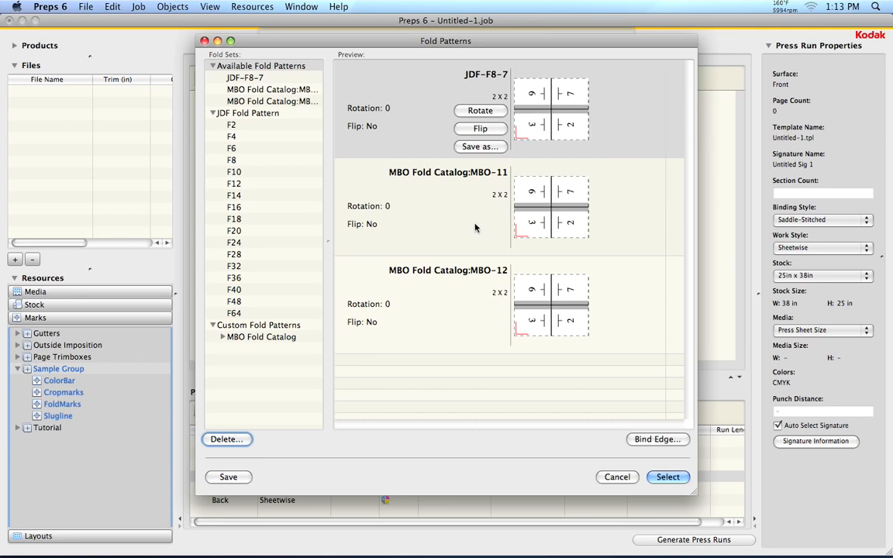
left_click(480, 129)
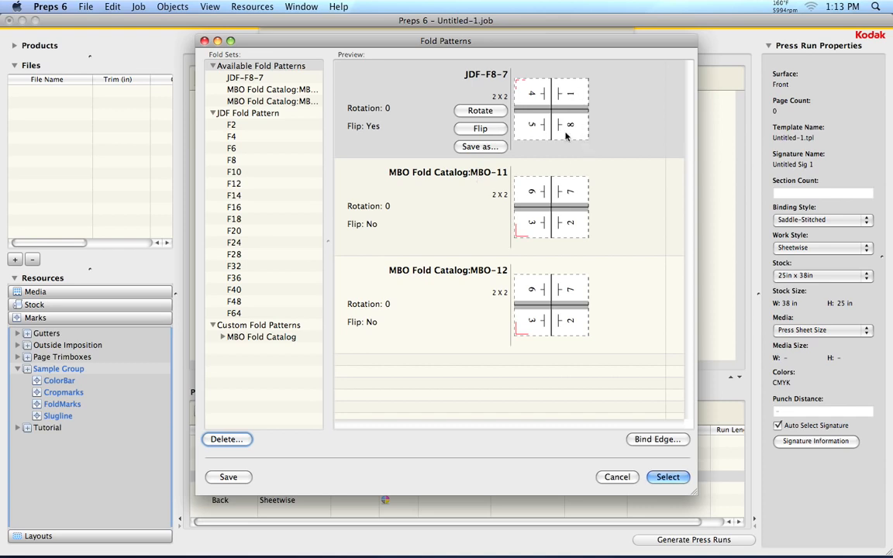
left_click(477, 112)
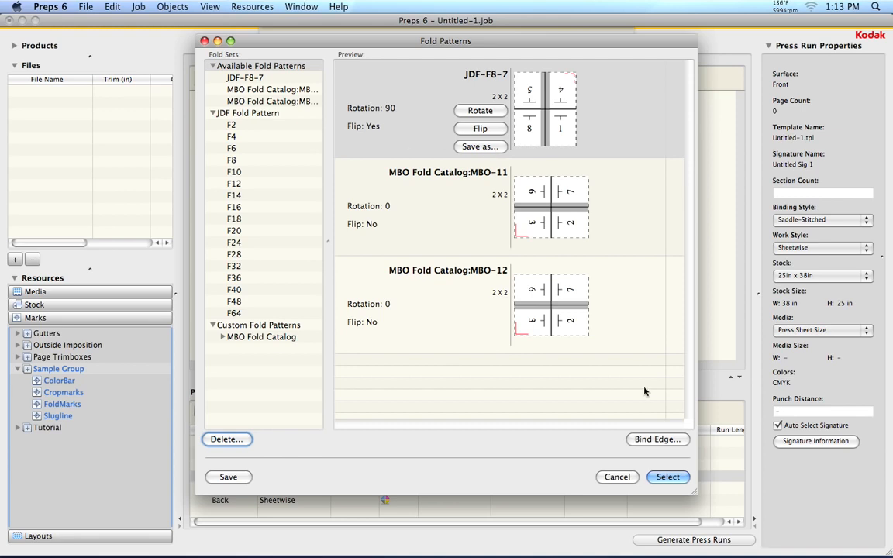
left_click(668, 477)
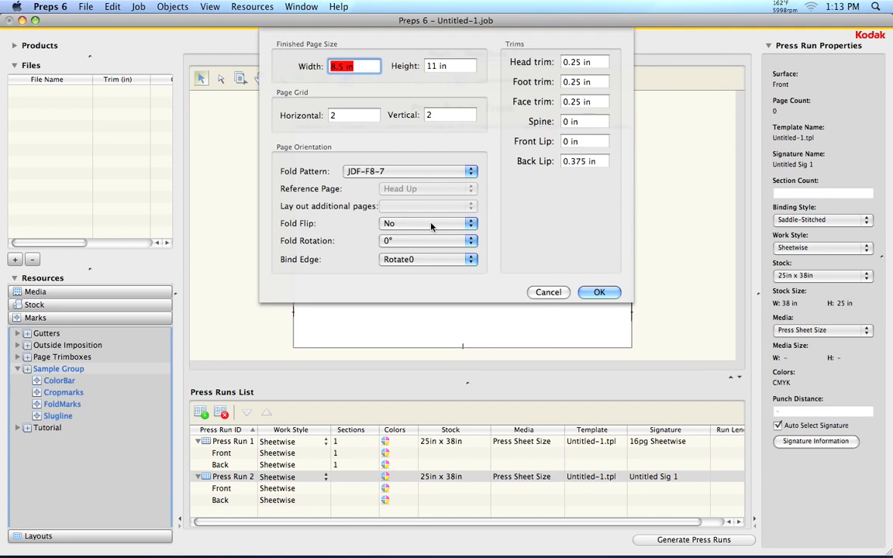
Step: Set the imposition's fold flip to Yes and its fold rotation to 90°
left_click(389, 223)
left_click(432, 215)
left_click(431, 241)
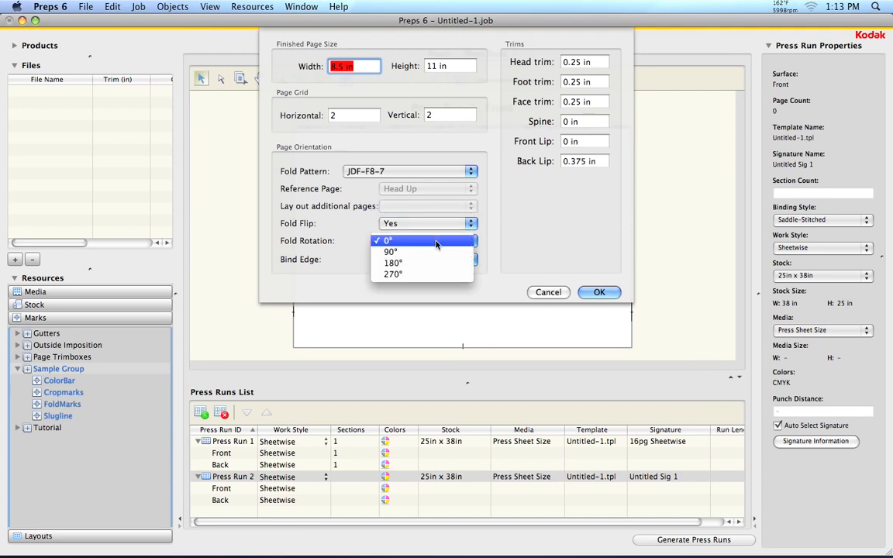
left_click(435, 253)
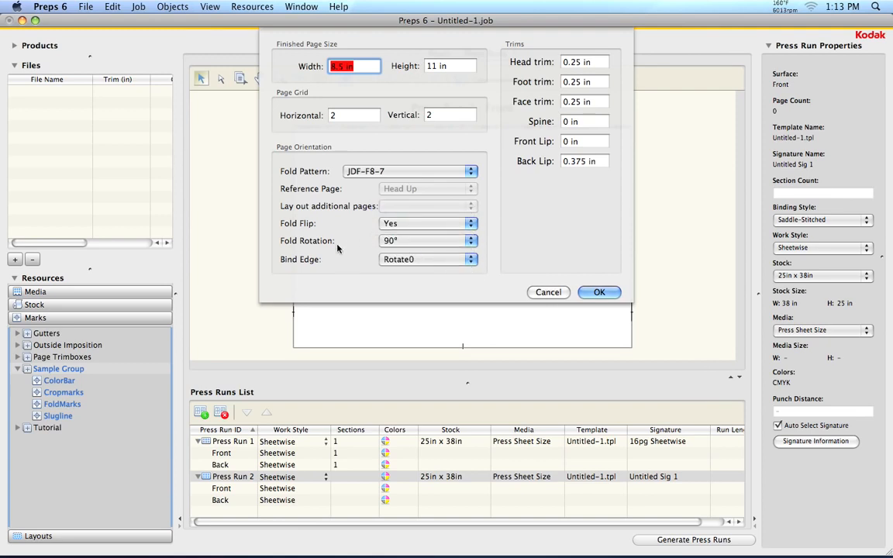
Step: Keep head, foot and face trims at 0.25 in, front lip 0 and back lip 0.375 in, and create the imposition
left_click(572, 65)
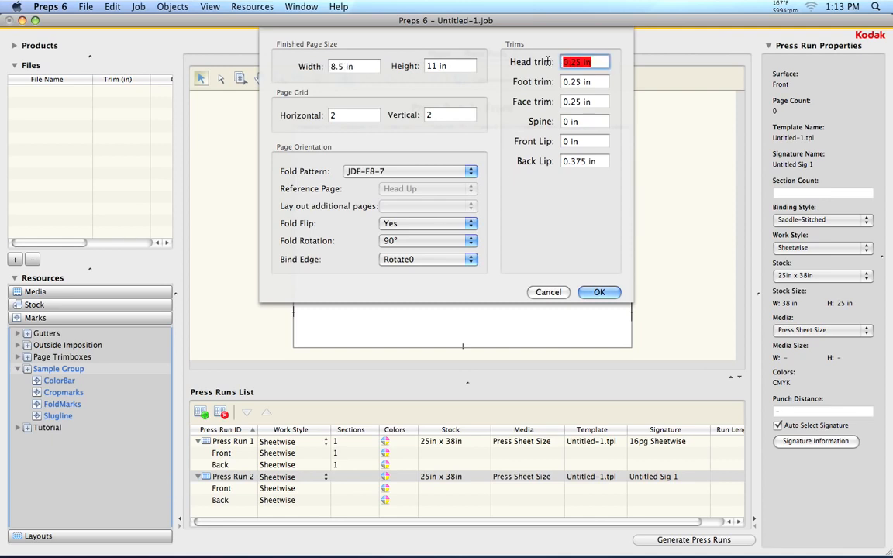
left_click(596, 83)
left_click_drag(596, 83, 544, 82)
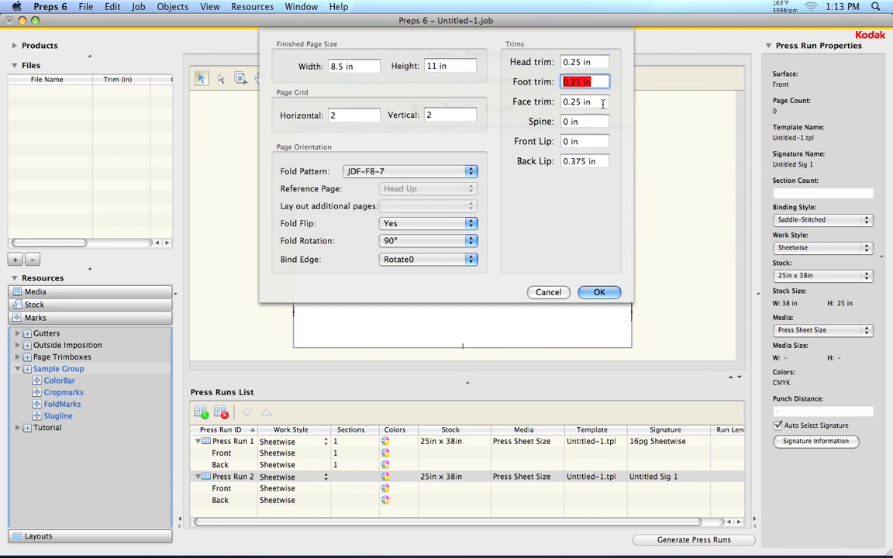
left_click_drag(602, 102, 544, 102)
left_click_drag(601, 161, 496, 161)
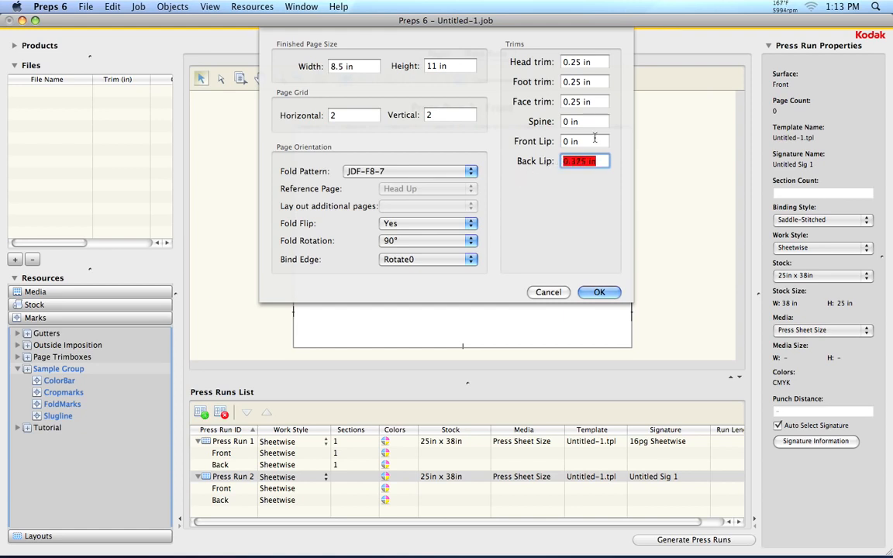
key("shift+Tab")
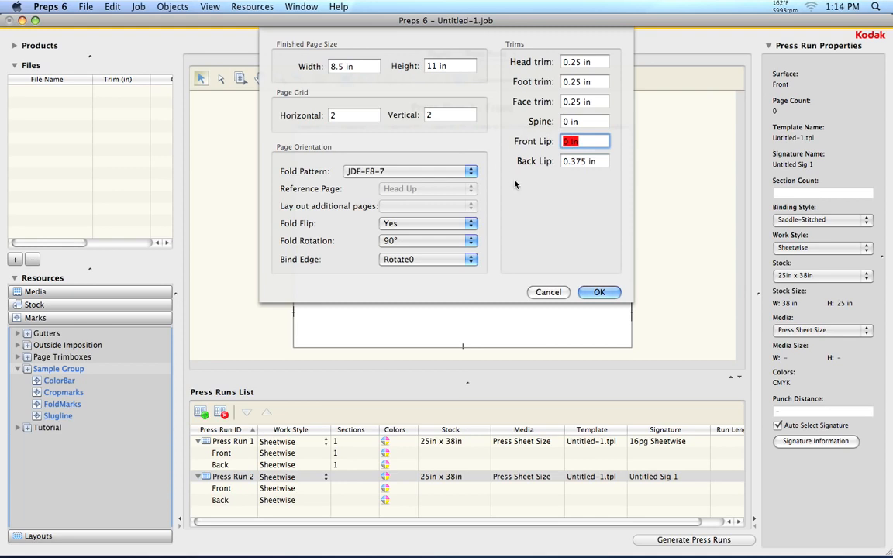
left_click(597, 293)
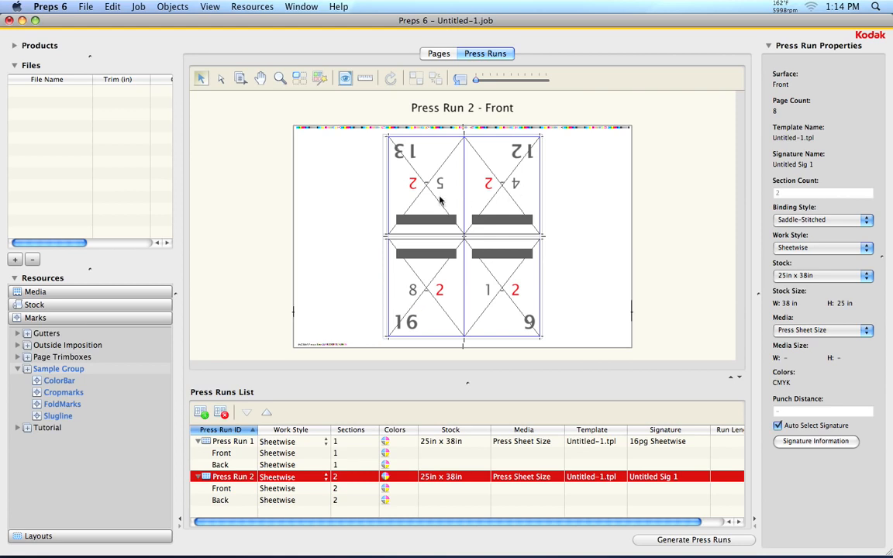
Step: Move the four-page section into the left half of the Press Run 2 sheet, about 19 in from the sheet's right edge
left_click(397, 184)
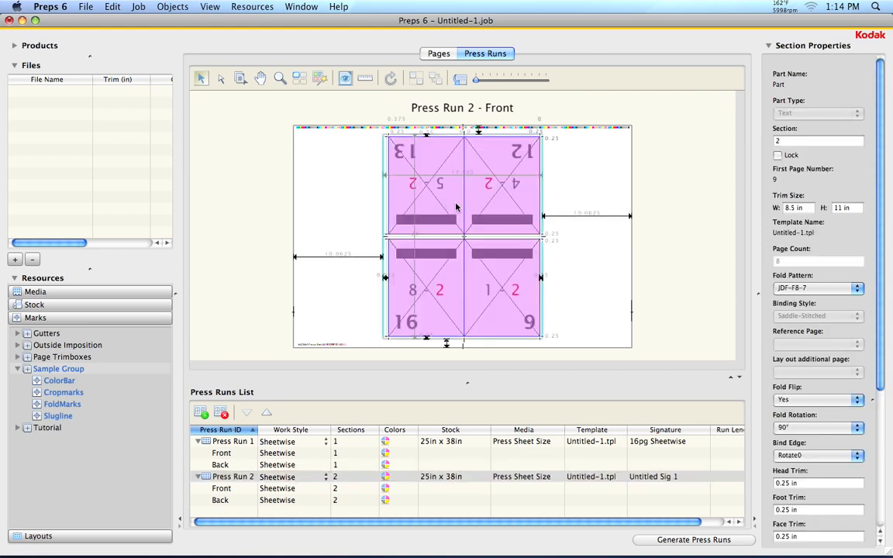
left_click_drag(489, 219, 410, 220)
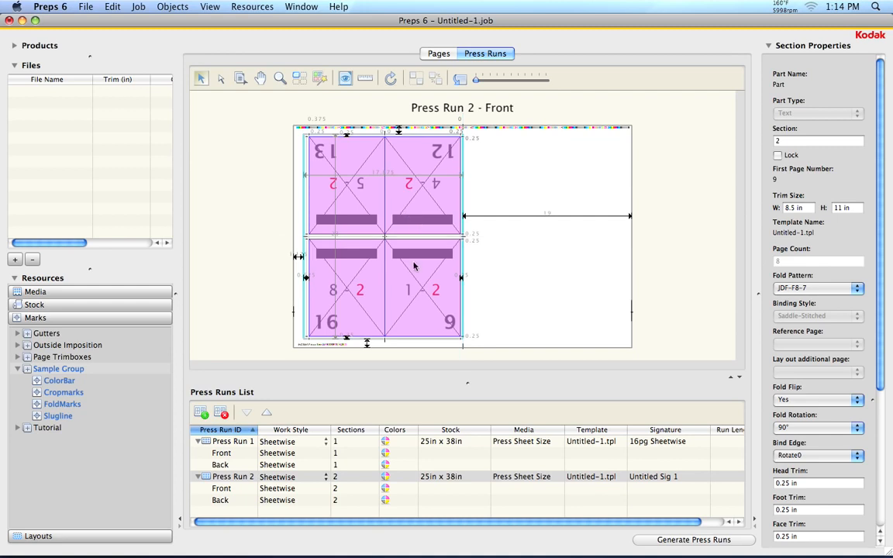
mouse_move(410, 279)
left_mouse_down()
mouse_move(409, 220)
mouse_move(410, 279)
left_mouse_up()
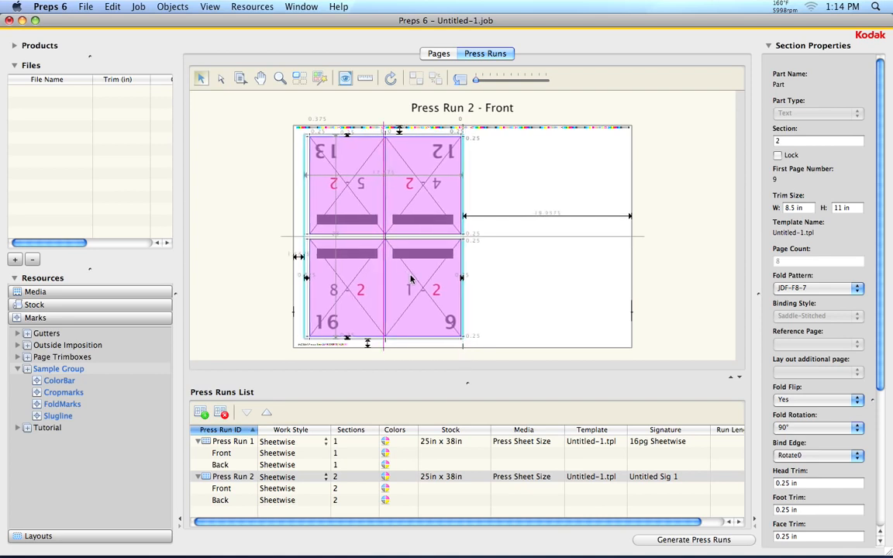
Step: Snap the four-page section to exactly 19 in from the sheet's right edge and set Press Run 2's work style to Work and Turn
left_click_drag(412, 279, 410, 280)
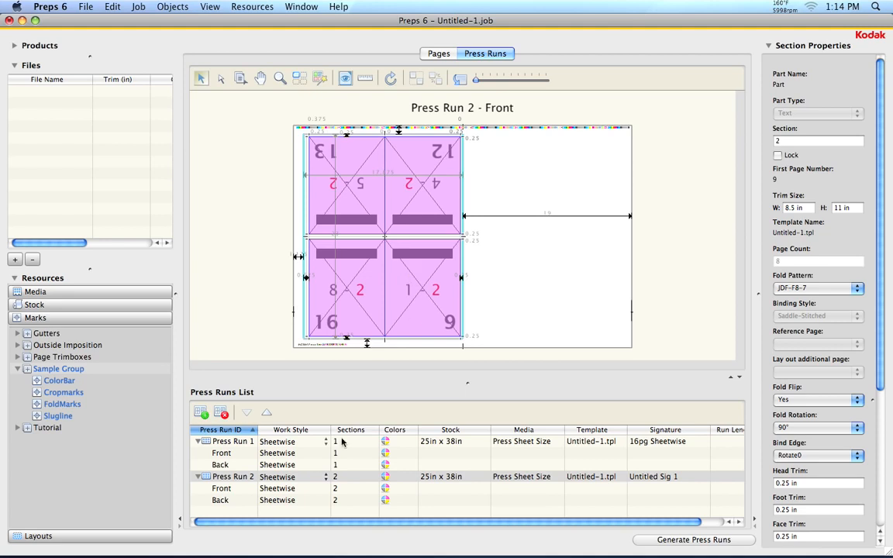
left_click(316, 477)
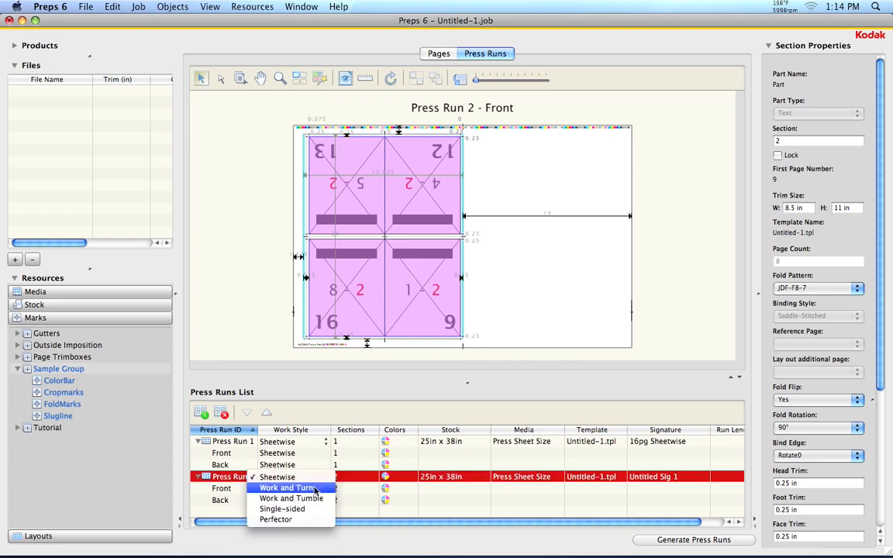
left_click(314, 489)
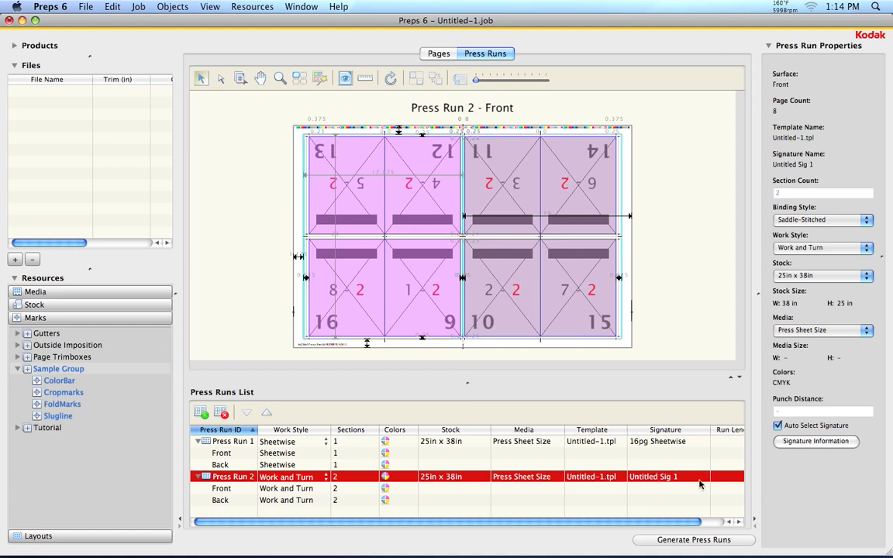
Step: Rename the signature of Press Run 2 as 8pg wturn
double_click(655, 478)
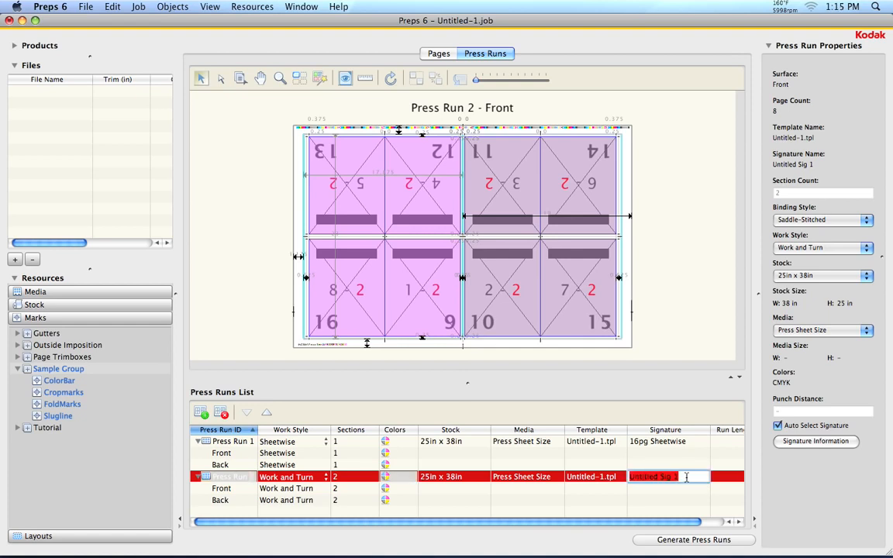
type("8pg wturn")
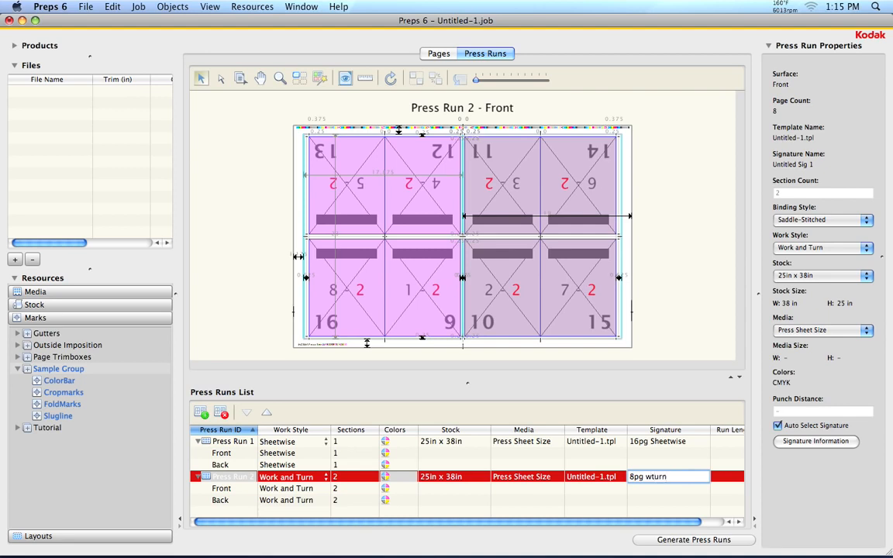
key("Return")
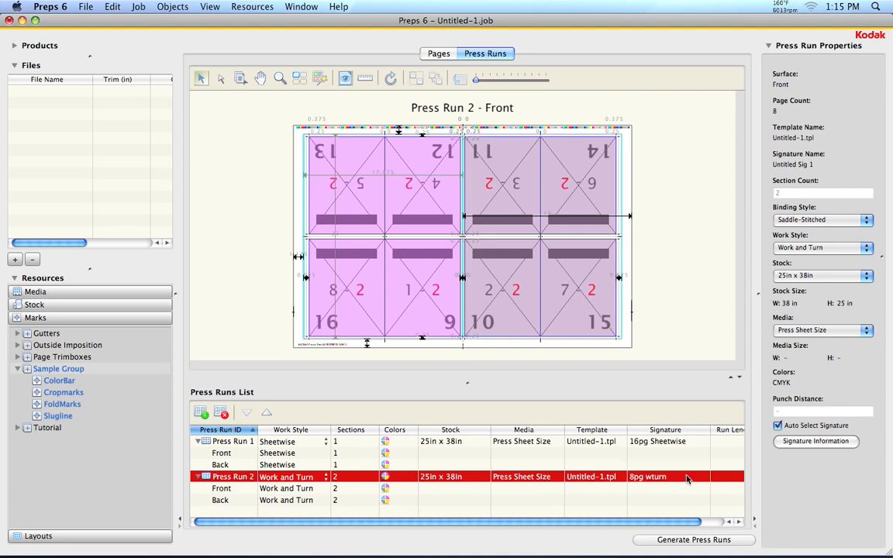
Step: Compare the layouts of the 16pg Sheetwise and 8pg wturn press runs
left_click(659, 442)
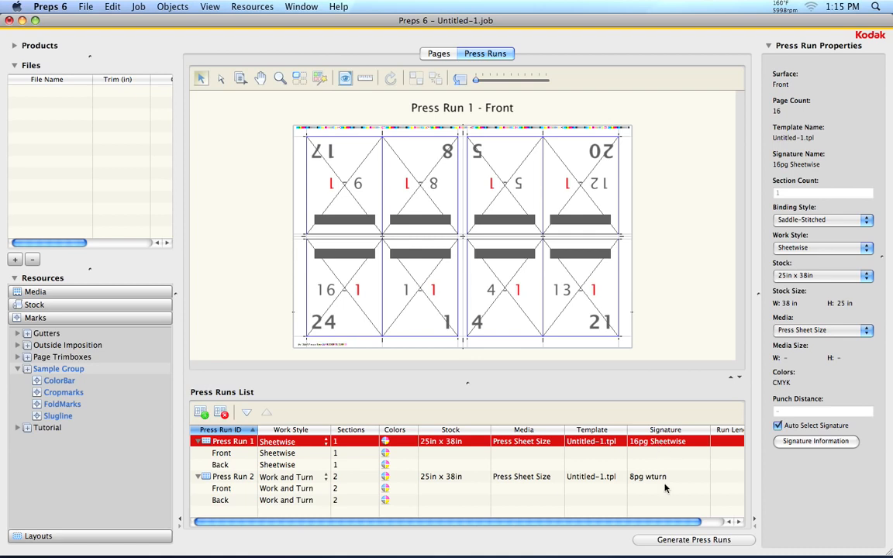
left_click(656, 481)
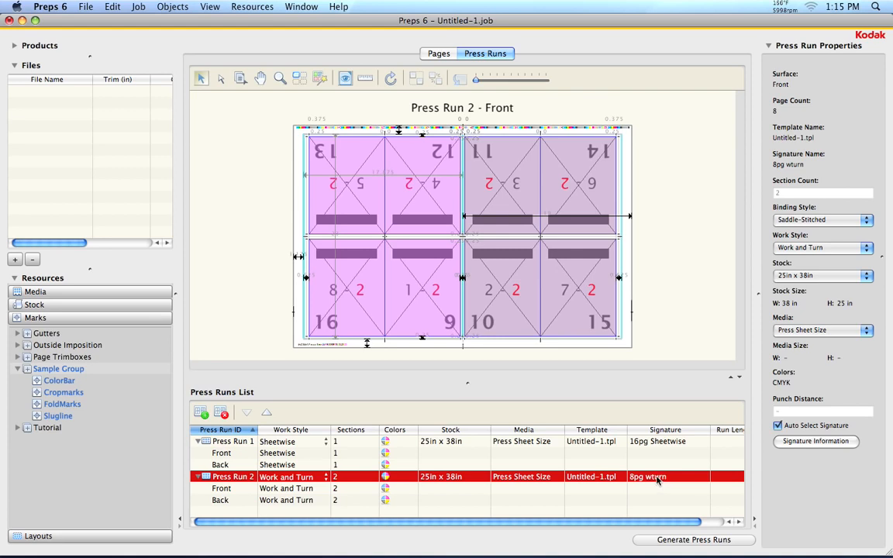
key("Up")
key("Down")
Step: Save the job as template video_demo_2.tpl in the Templates folder, placing the partial signature 1 signature from the last
left_click(81, 8)
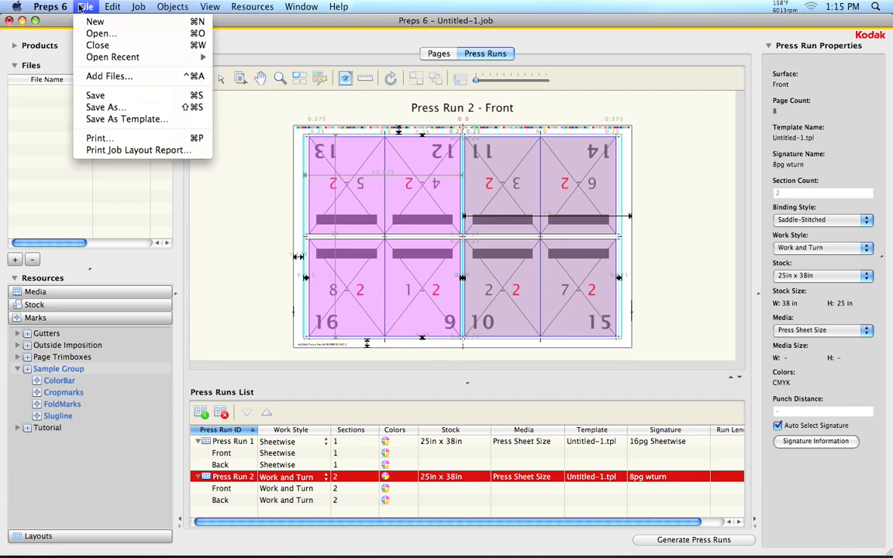
left_click(163, 120)
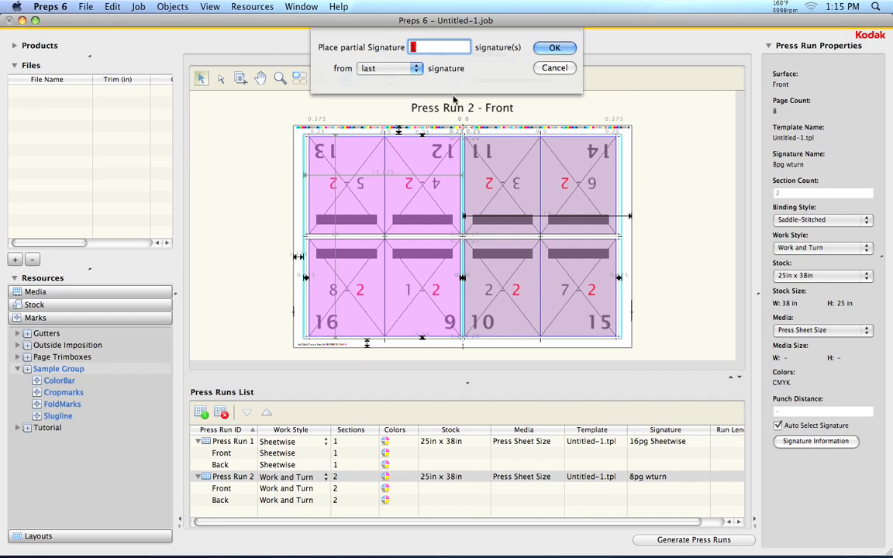
left_click(553, 48)
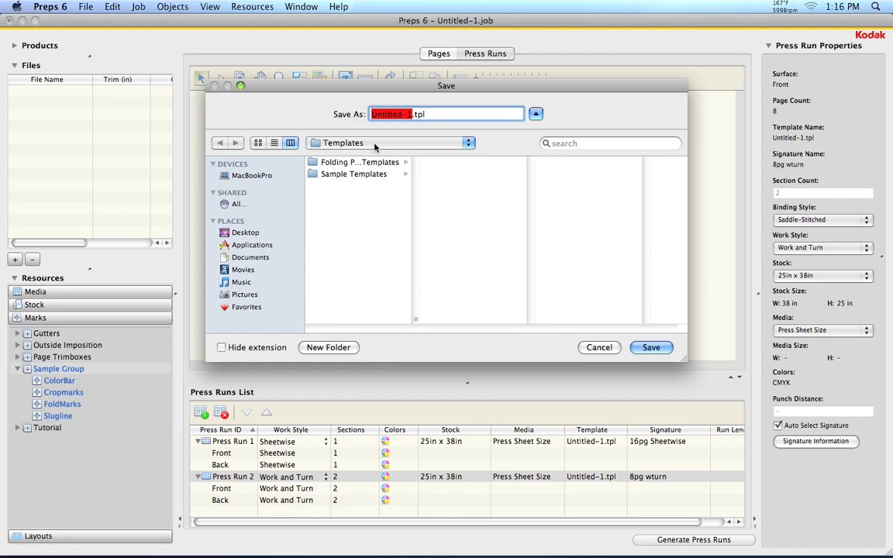
type("video_")
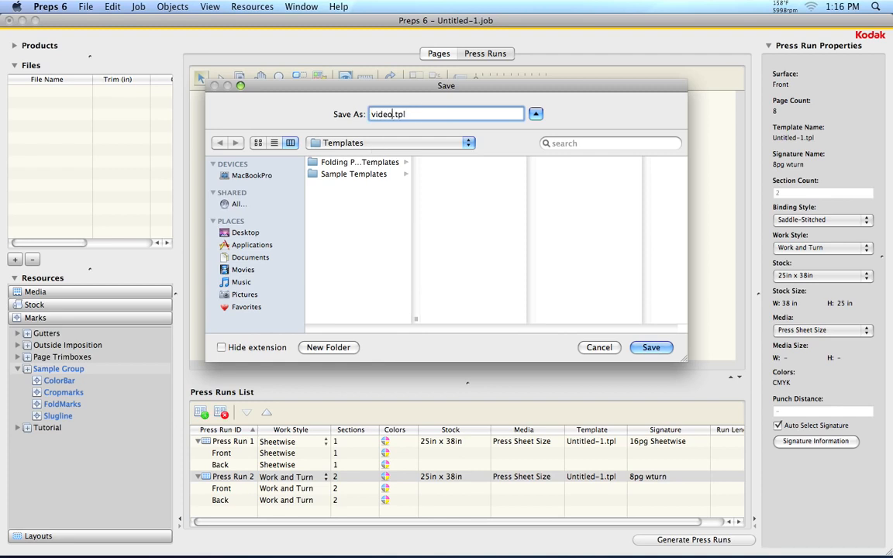
type("demo_2")
left_click(652, 347)
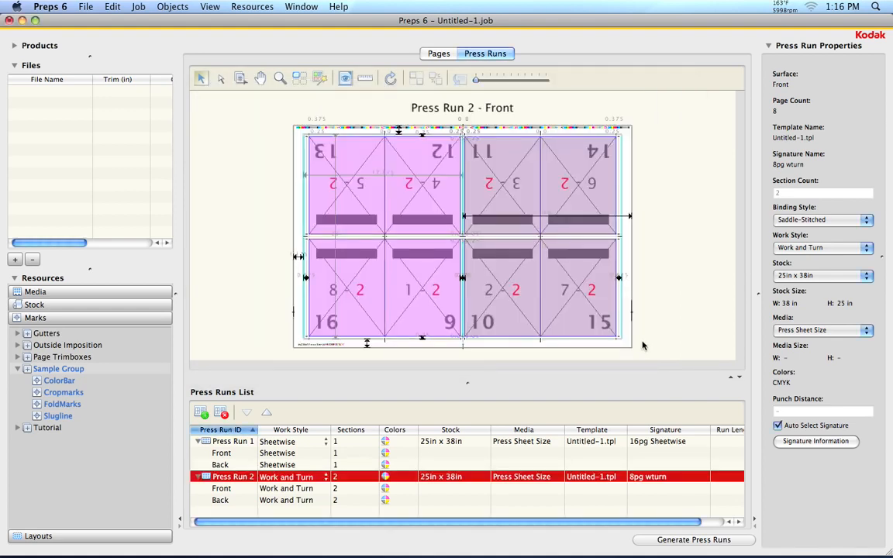
Step: Expand the video_demo_2.tpl template in the layout resources and check its 16pg Sheetwise and 8pg wturn signatures
left_click(80, 537)
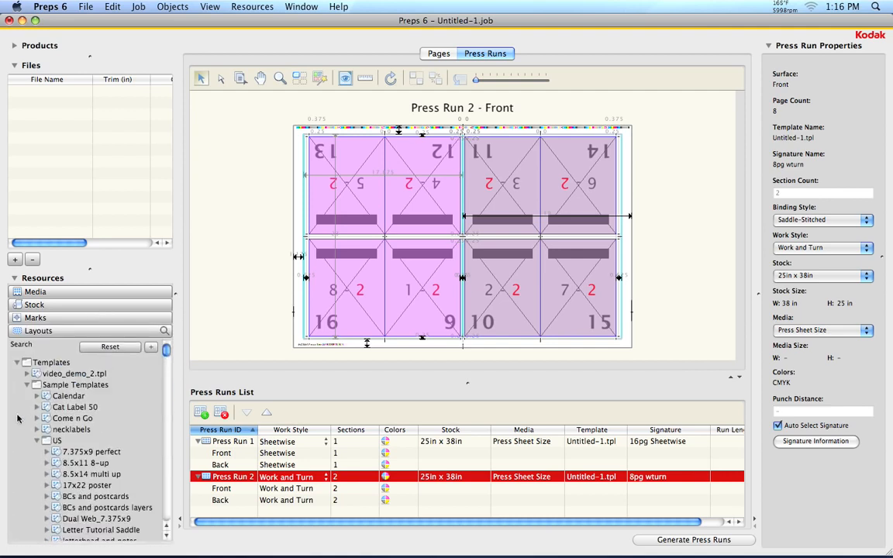
left_click(26, 373)
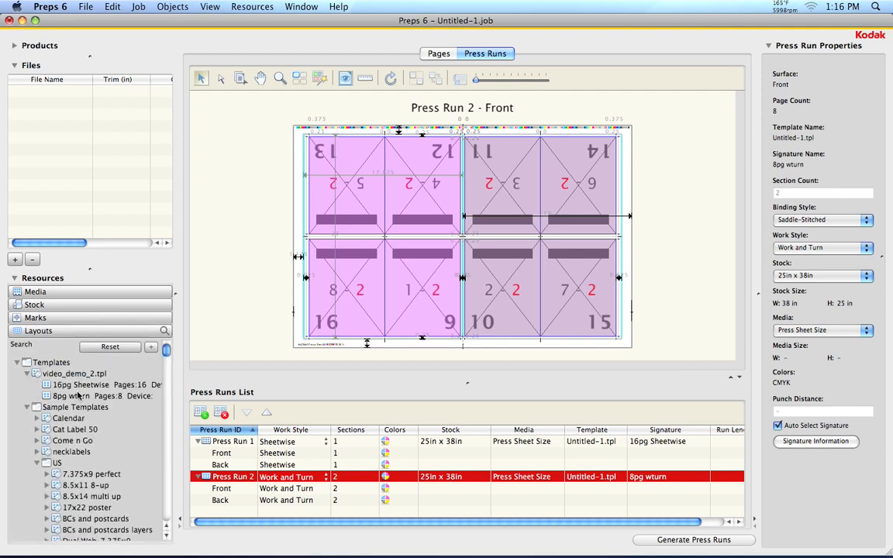
left_click(89, 386)
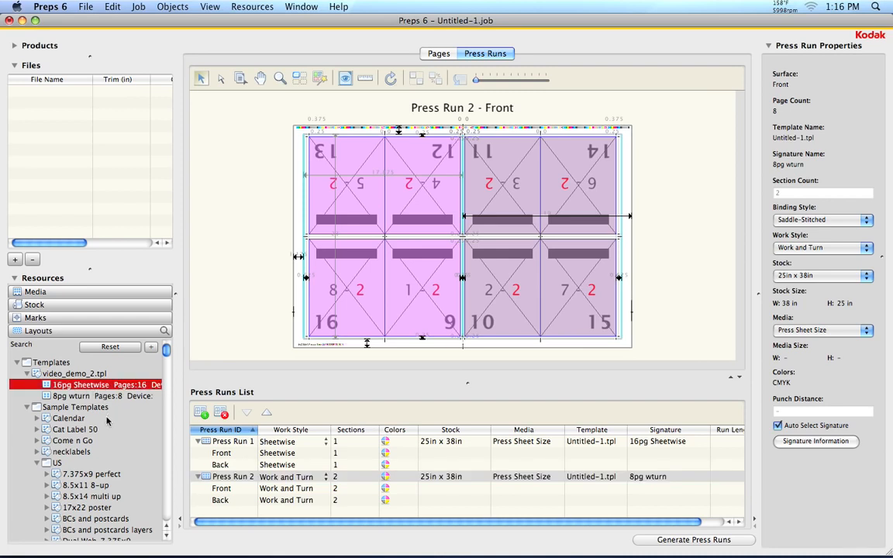
left_click(103, 397)
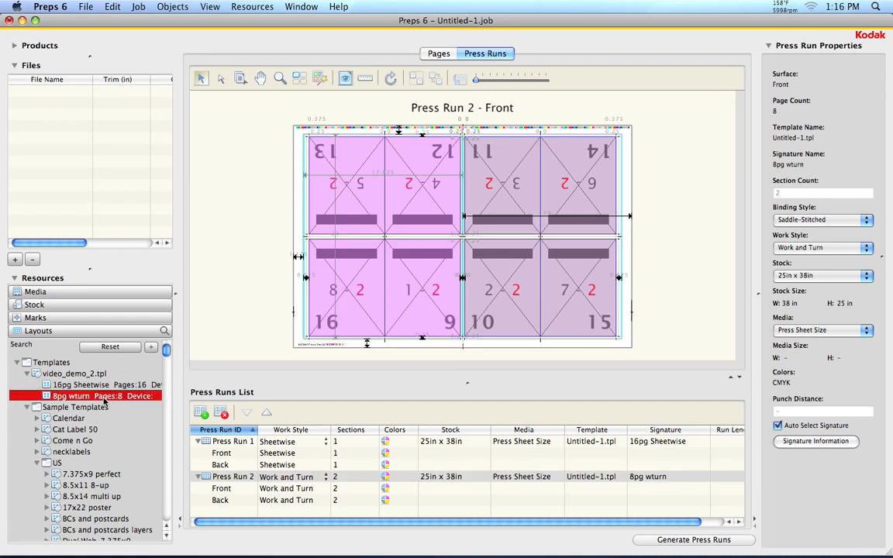